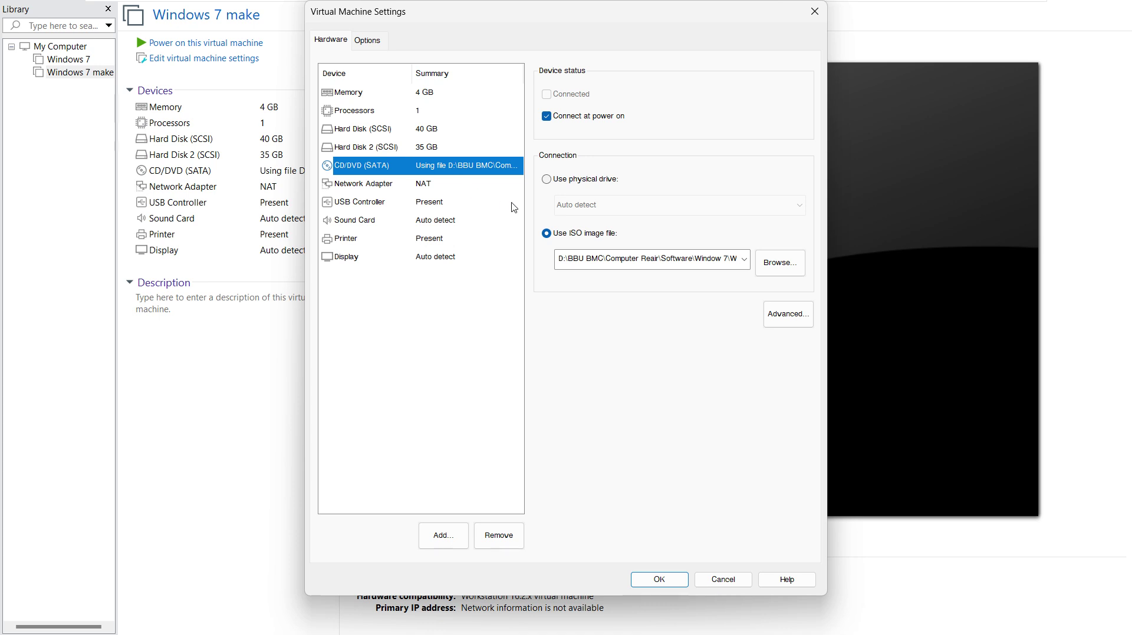
- Set the virtual machine's CD/DVD drive to use Acronis.True.Image.2021.iso from the Acronis DVD Image folder in Computer Reair, and save the settings
left_click(803, 268)
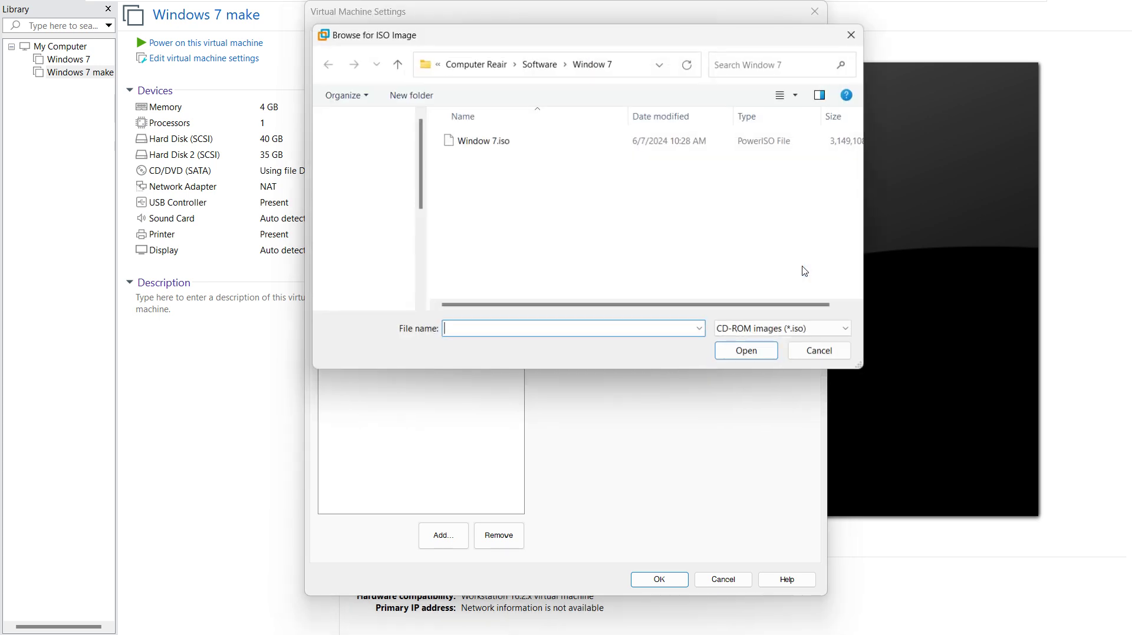
left_click(539, 63)
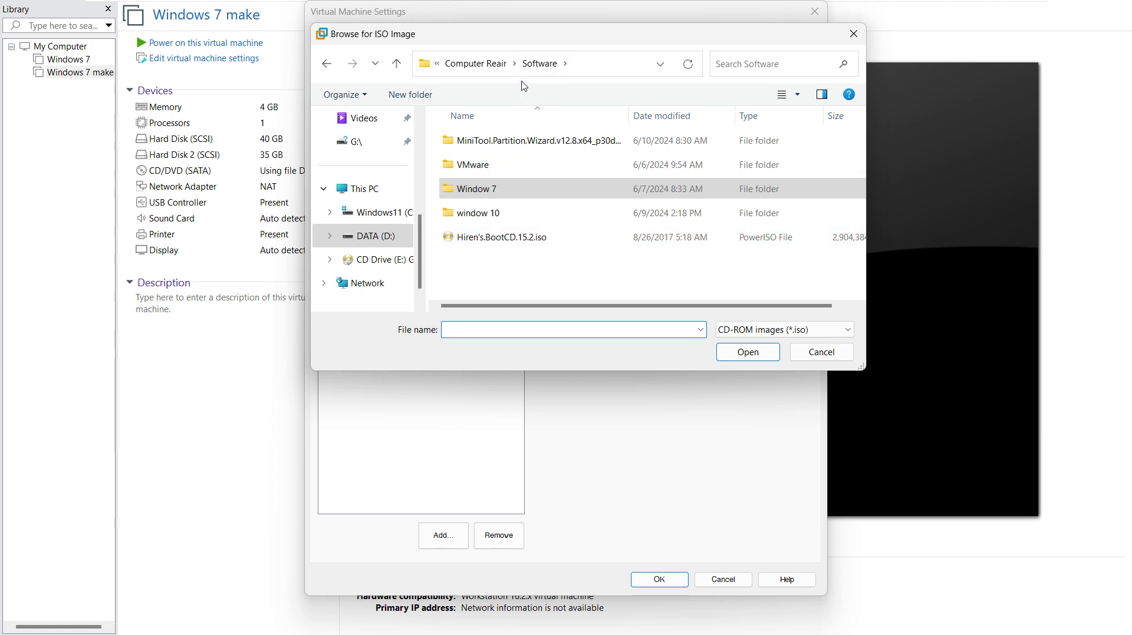
left_click(476, 63)
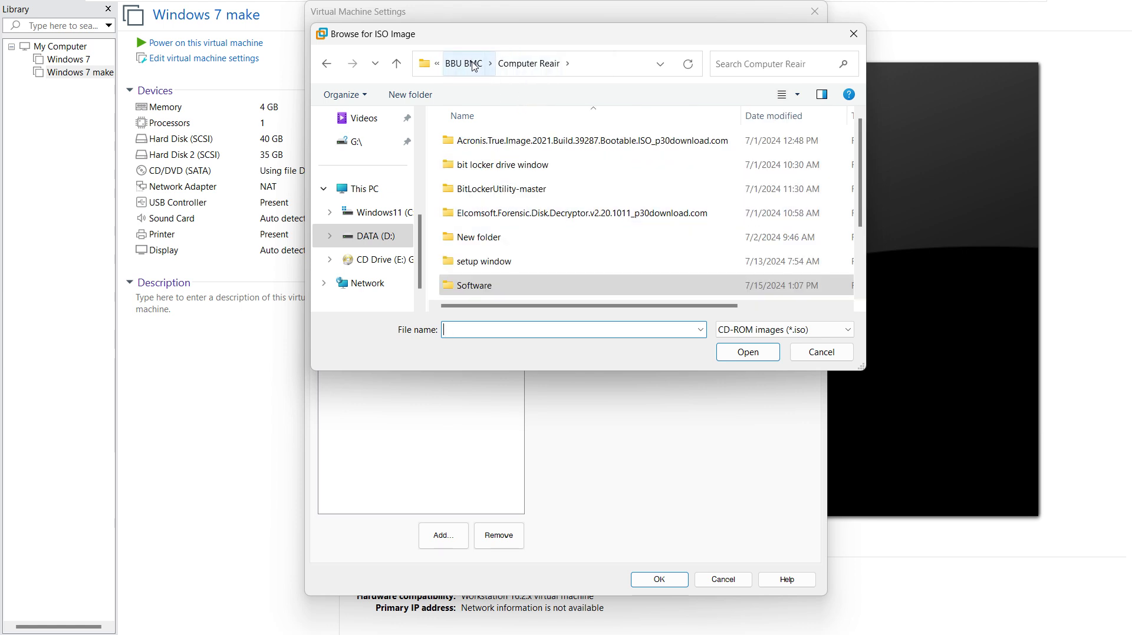
scroll(489, 231, "down", 2)
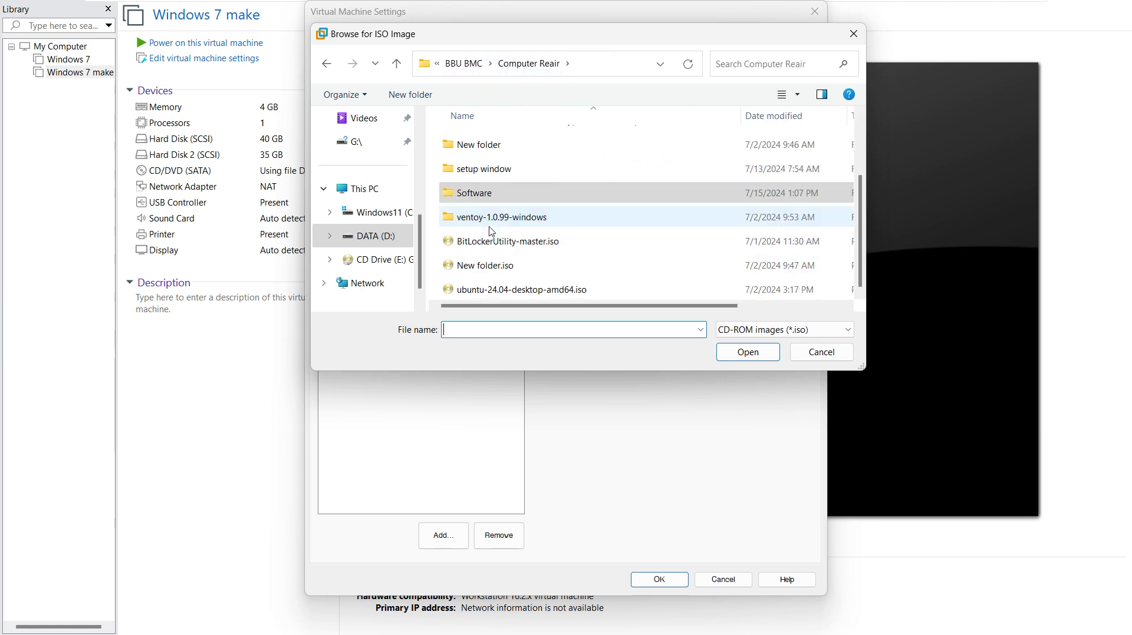
scroll(544, 265, "up", 2)
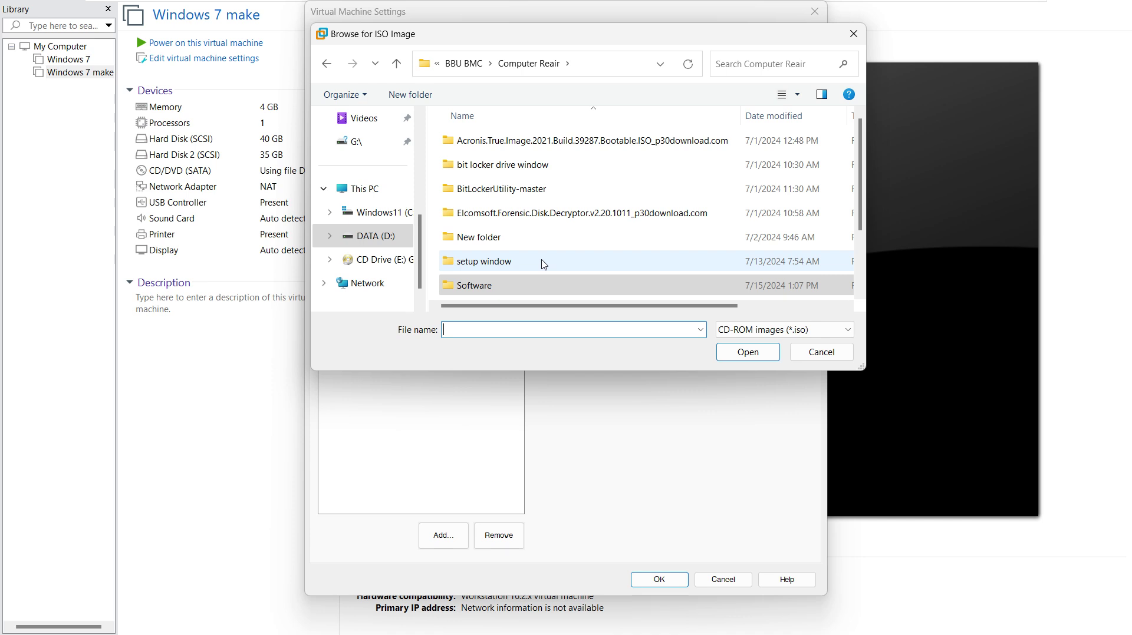
left_click(594, 140)
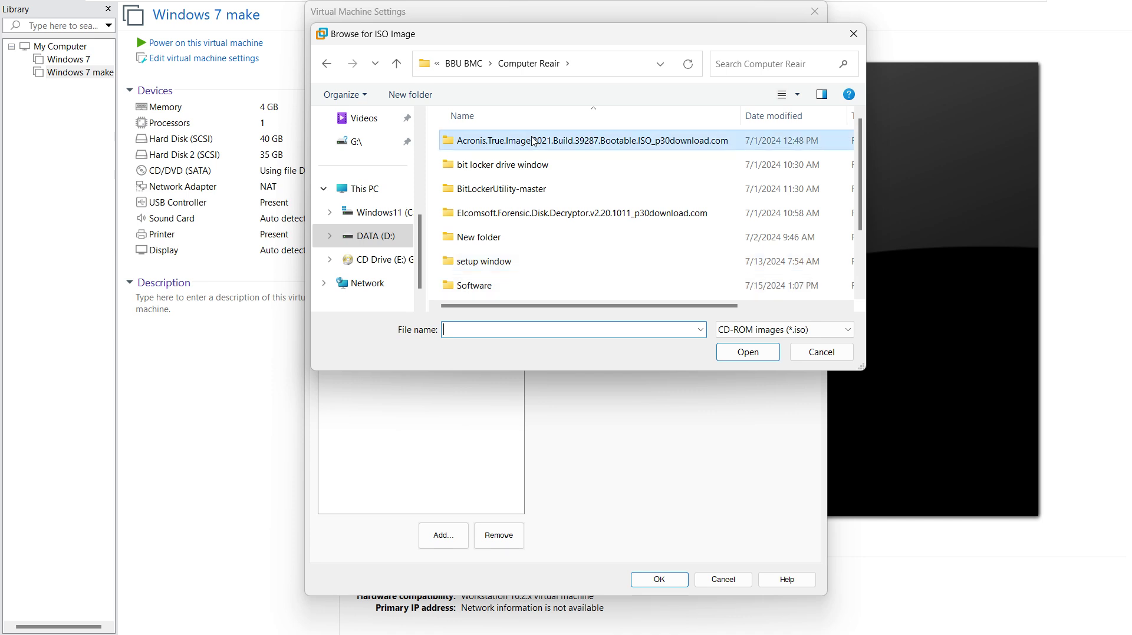
double_click(594, 140)
double_click(483, 142)
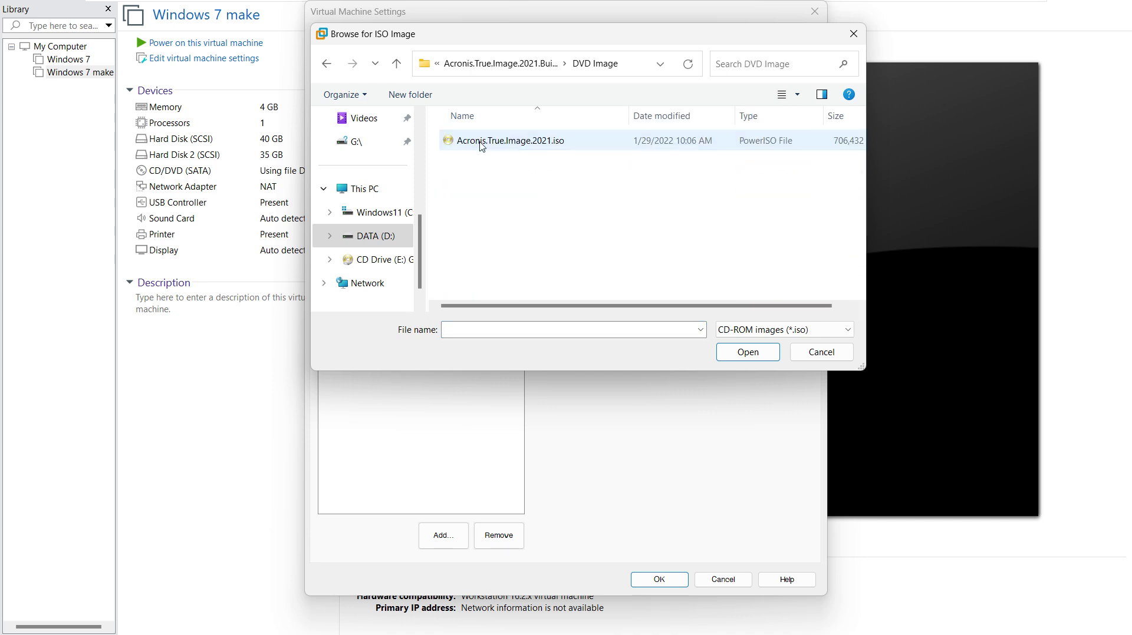
left_click(526, 144)
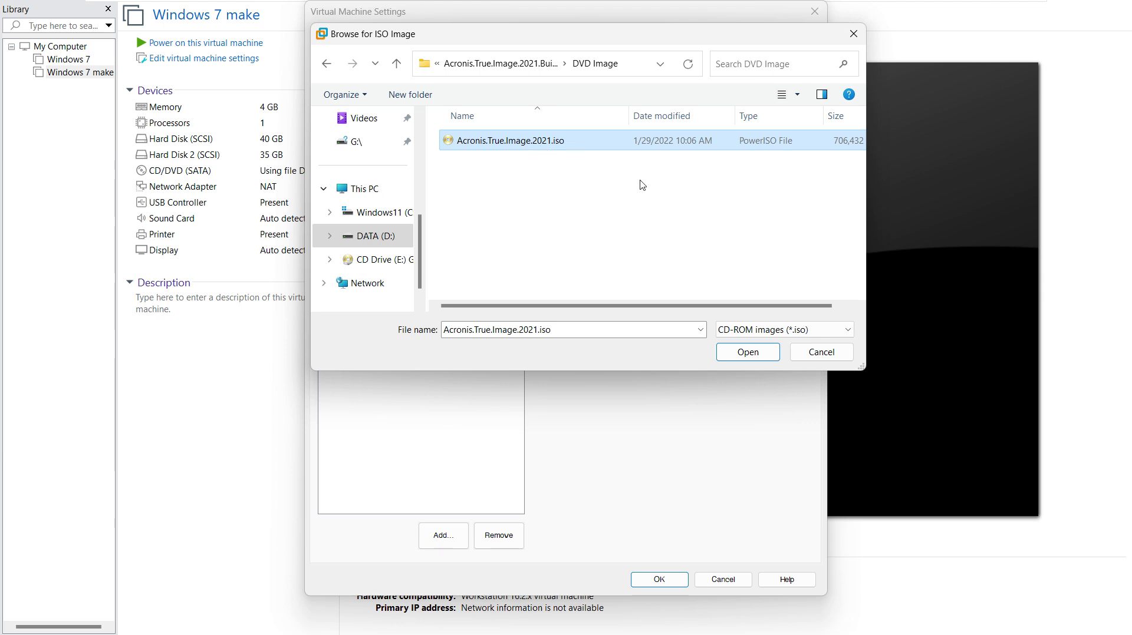
left_click(748, 353)
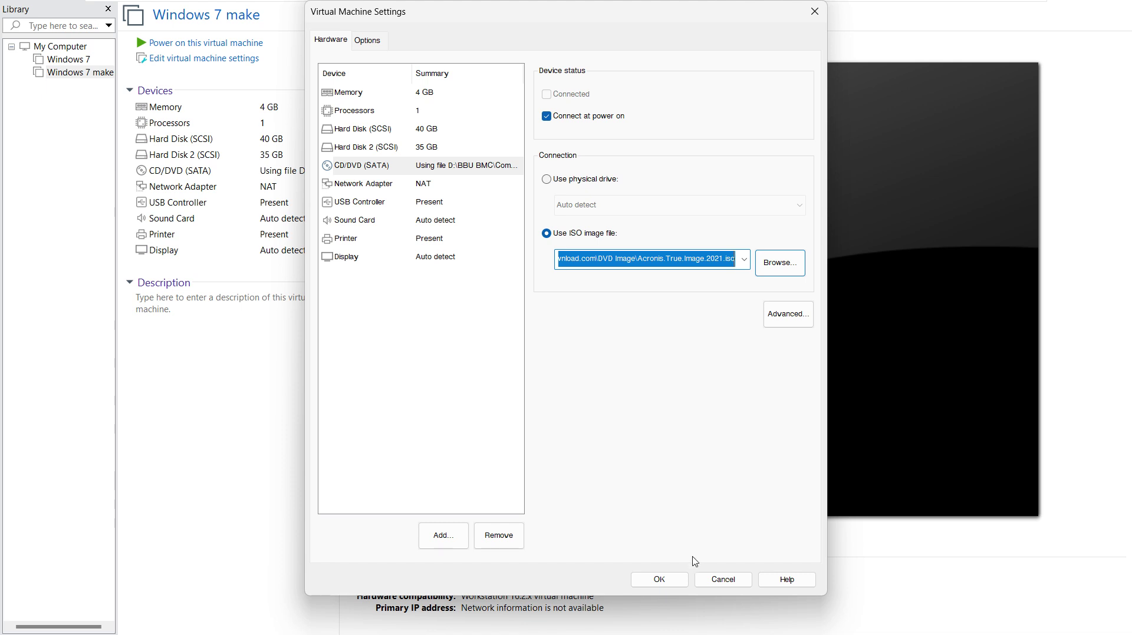
left_click(664, 580)
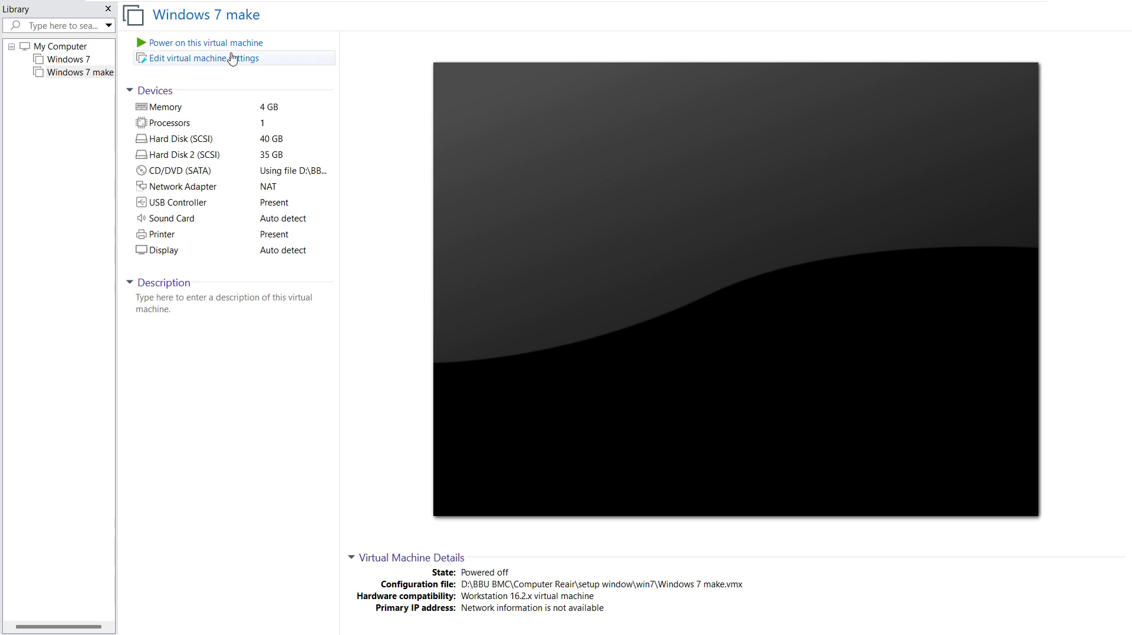
- Power on the Windows 7 make virtual machine and enter its BIOS setup
left_click(230, 47)
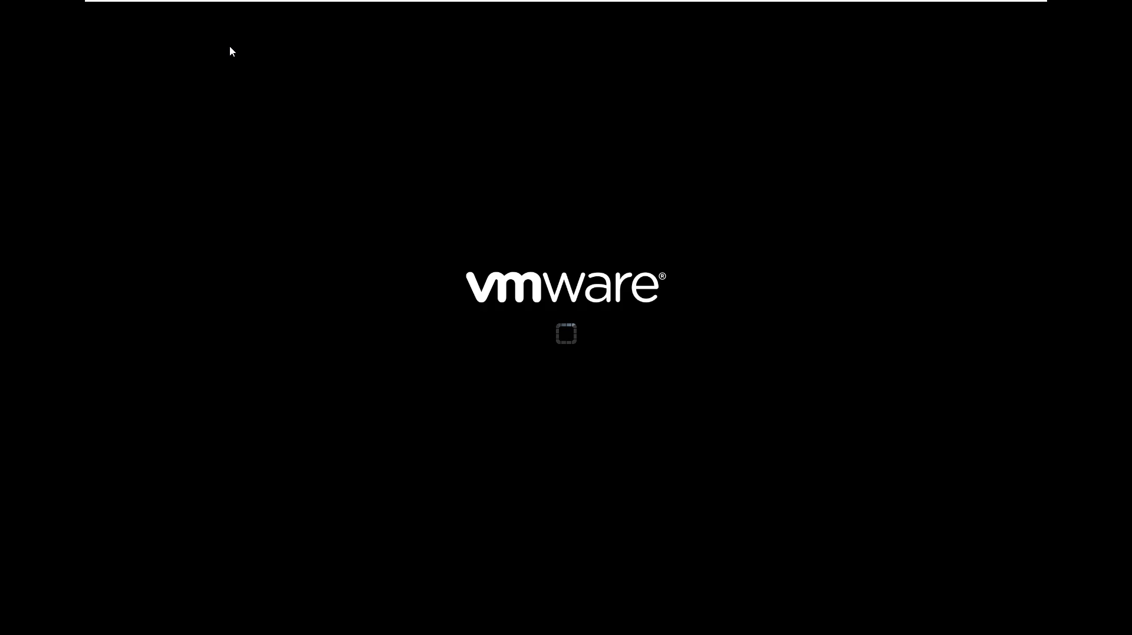
left_click(558, 204)
key("F2")
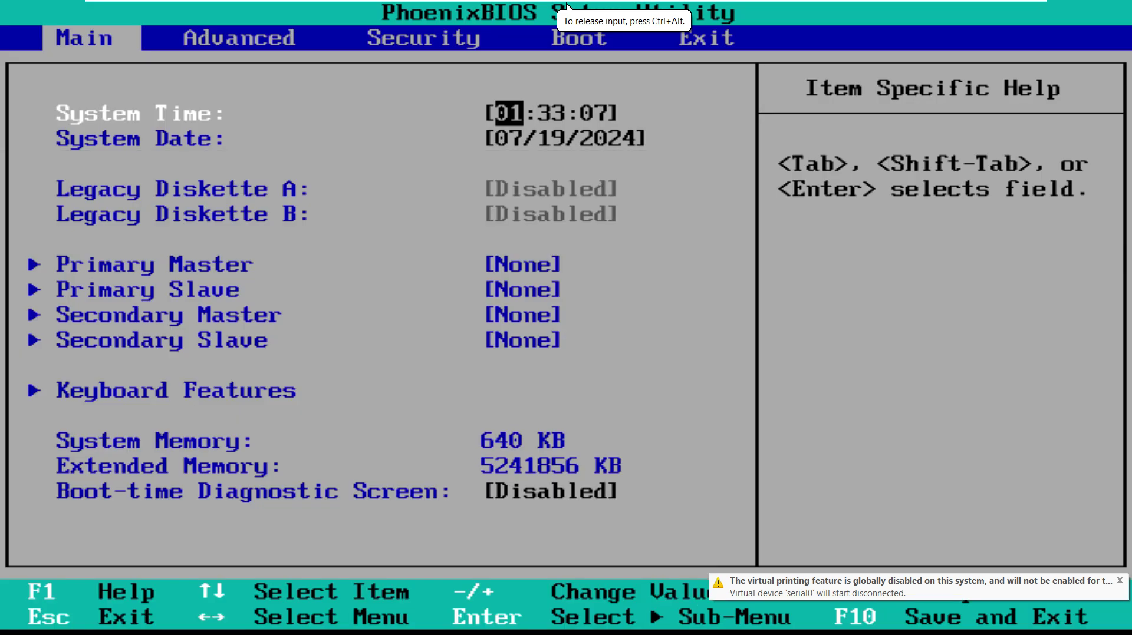
- Move CD-ROM Drive above Hard Drive in the BIOS boot order, then save the changes and exit setup
key("Right")
key("Right")
key("Right")
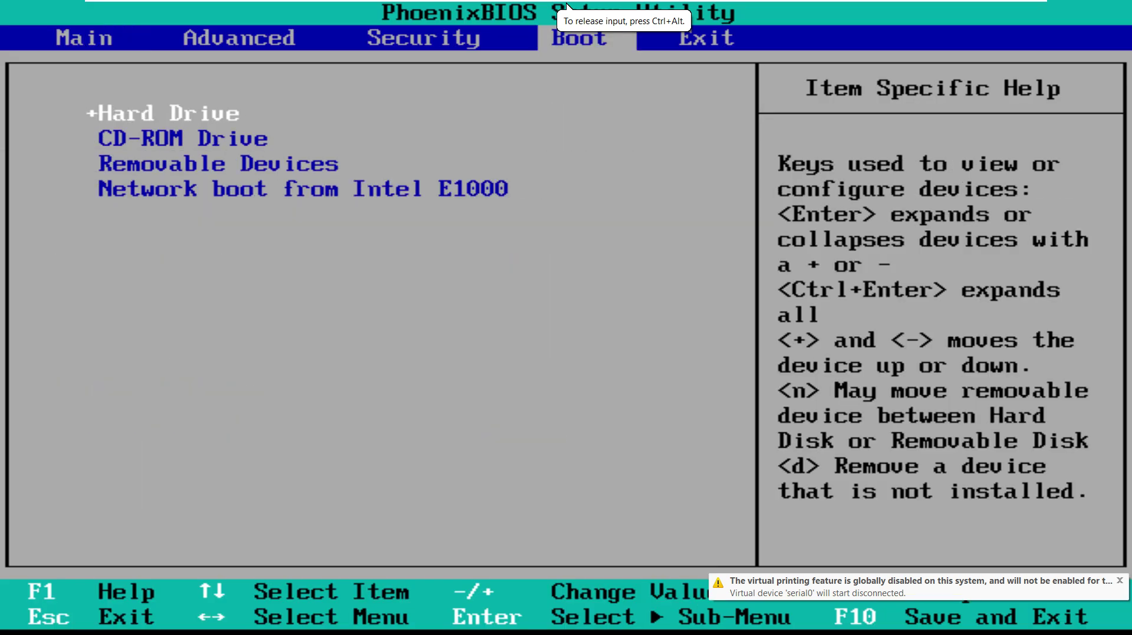
key("Down")
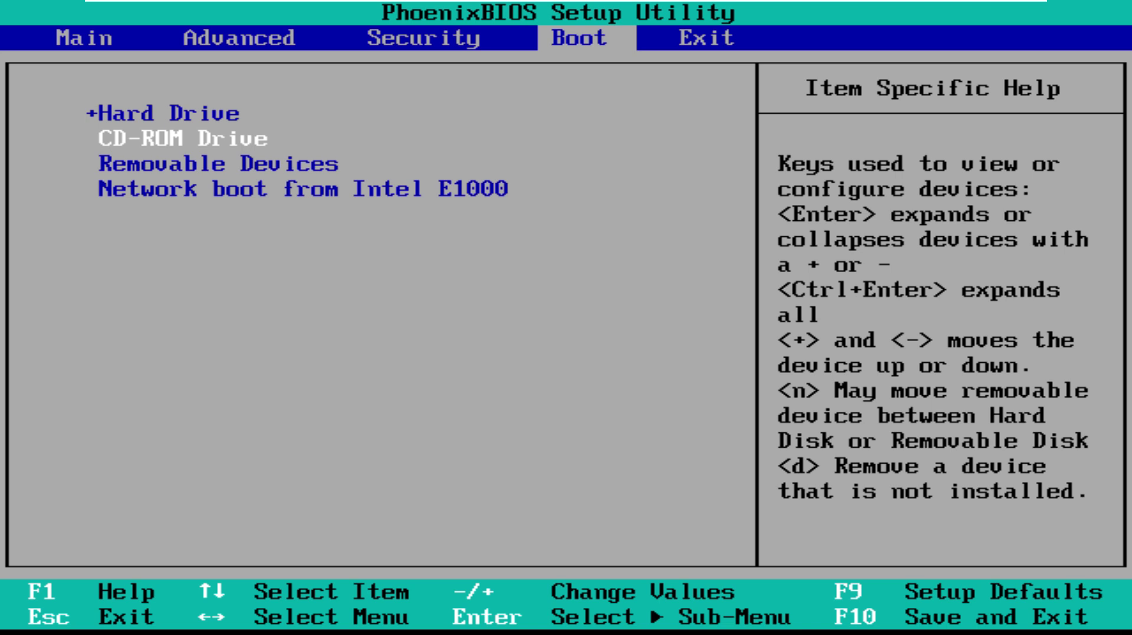
key("plus")
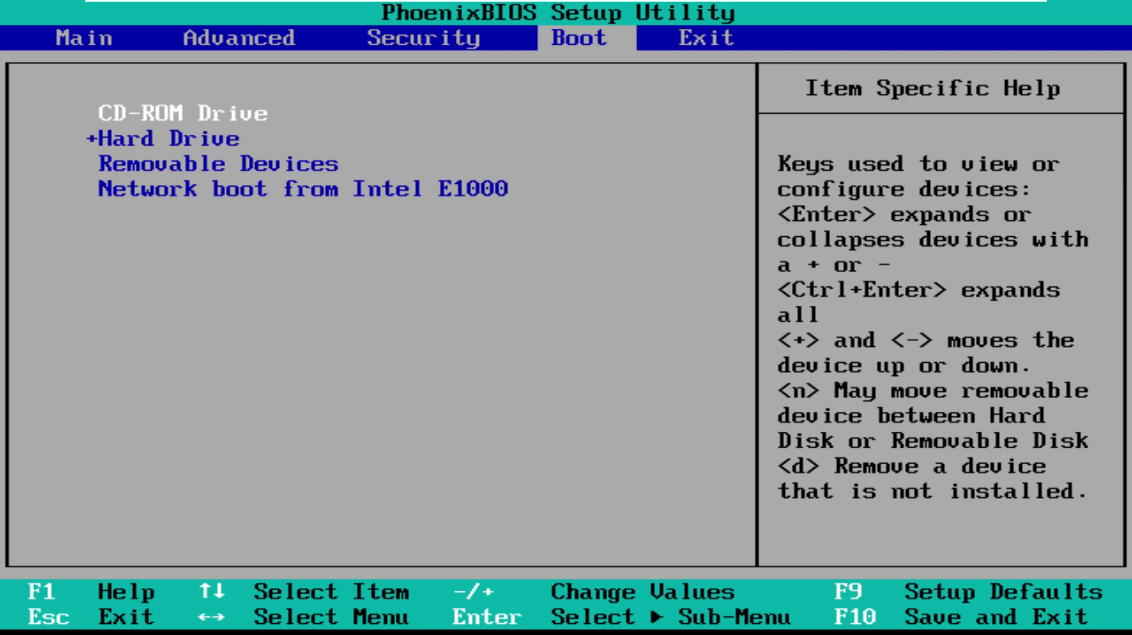
key("F10")
key("Return")
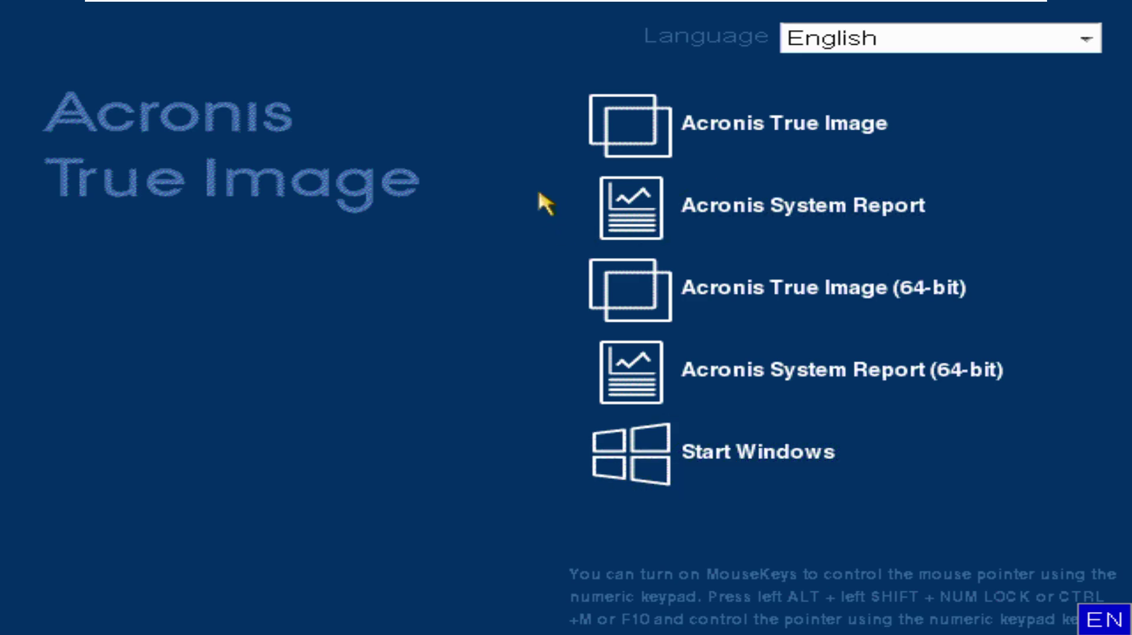
- Start Acronis True Image from the boot screen and open the Disk and Partition Backup wizard
left_click(800, 159)
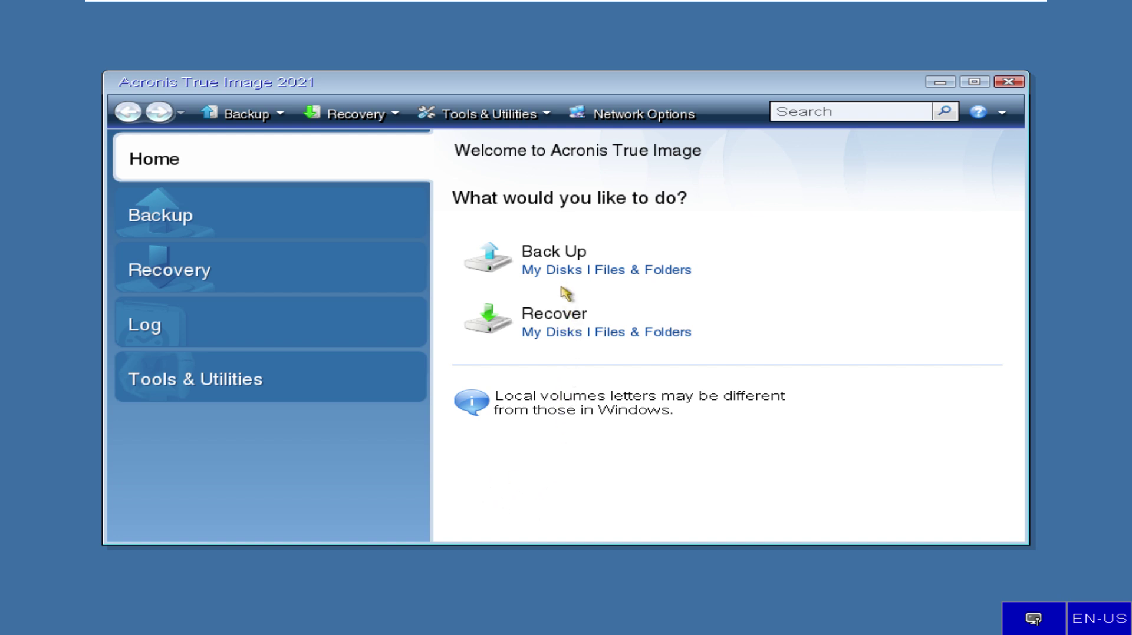
left_click(553, 252)
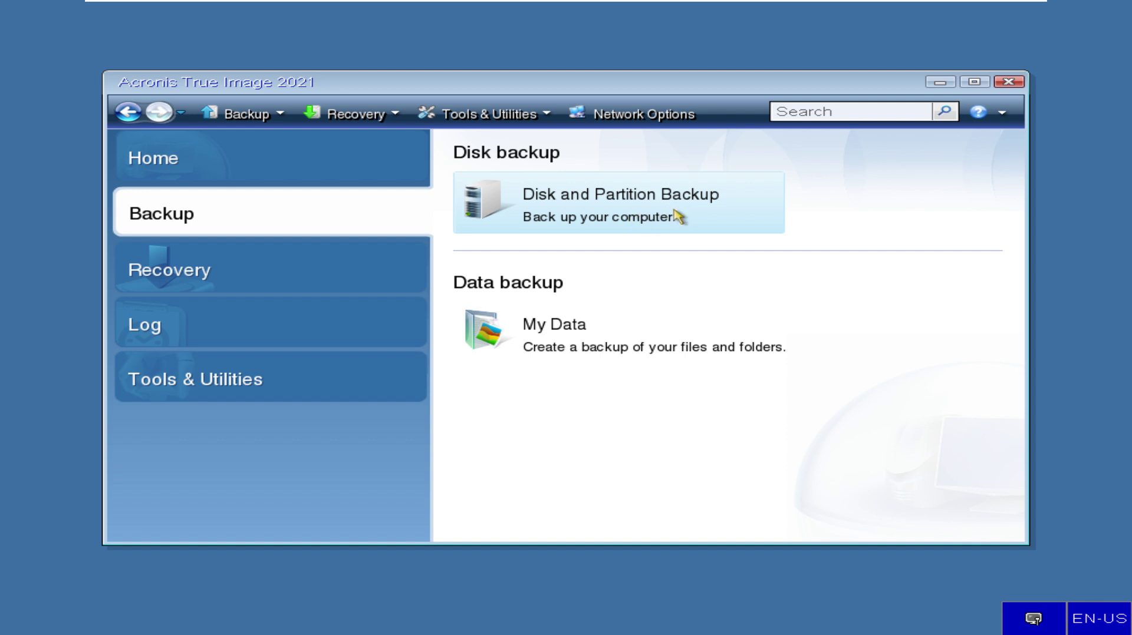
left_click(579, 218)
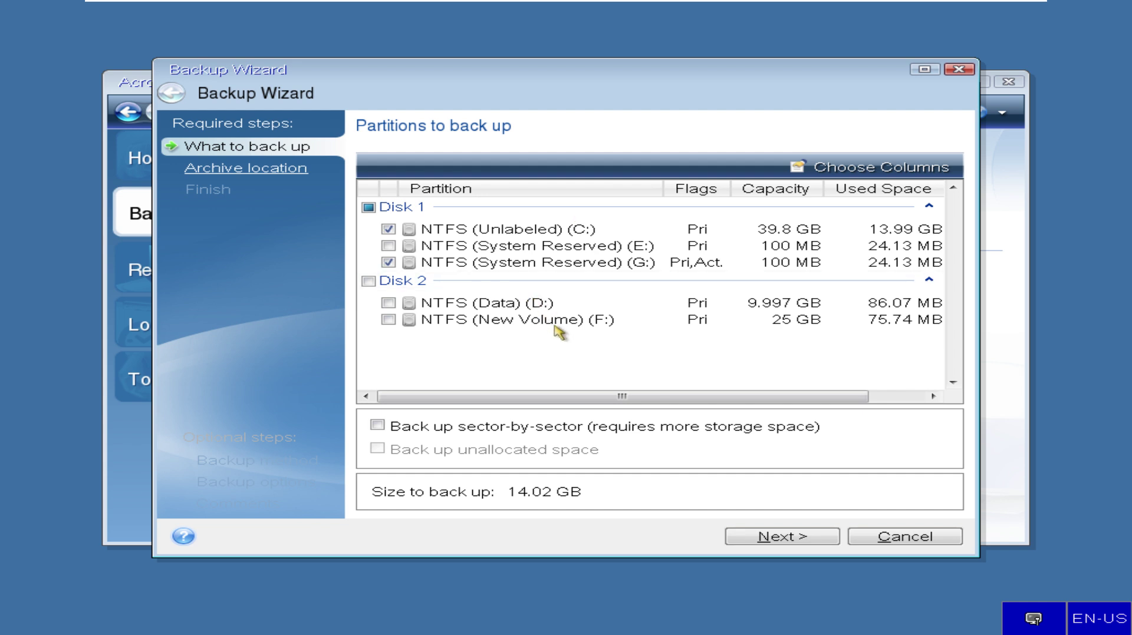
- Choose only the NTFS (Unlabeled) (C:) partition on Disk 1 for backup and continue to the archive location
left_click(393, 265)
left_click(484, 231)
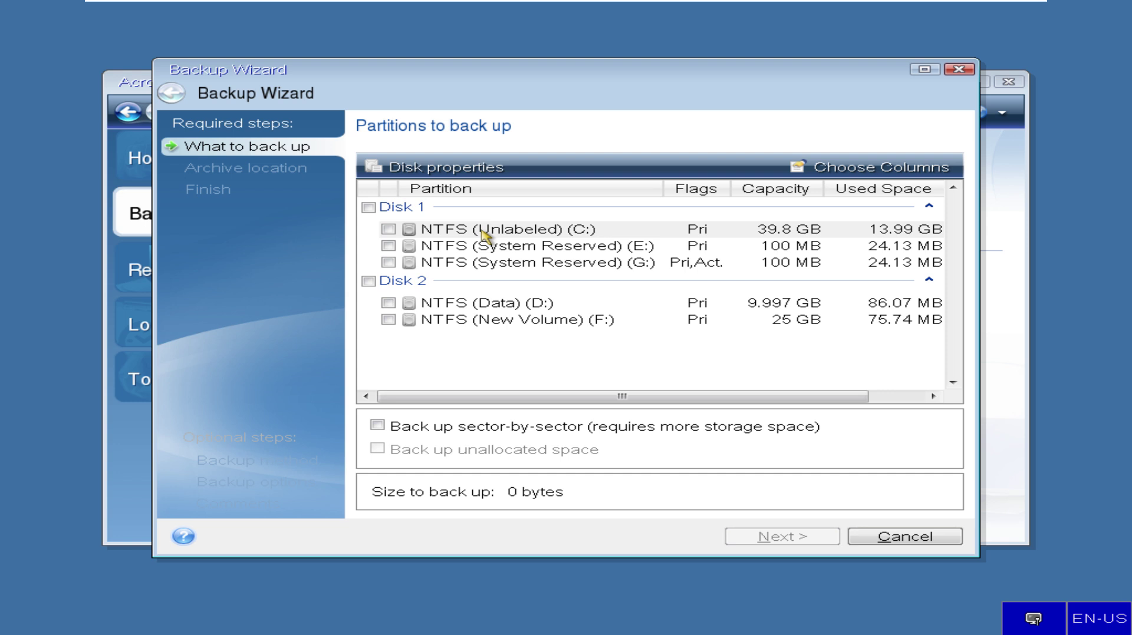
left_click(388, 229)
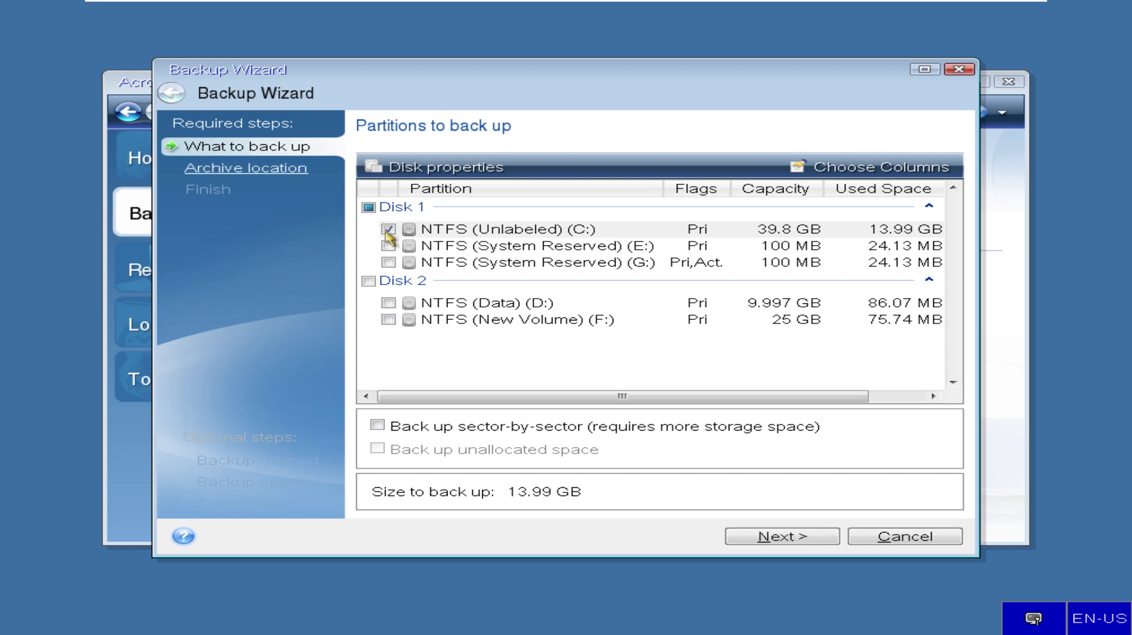
left_click(797, 537)
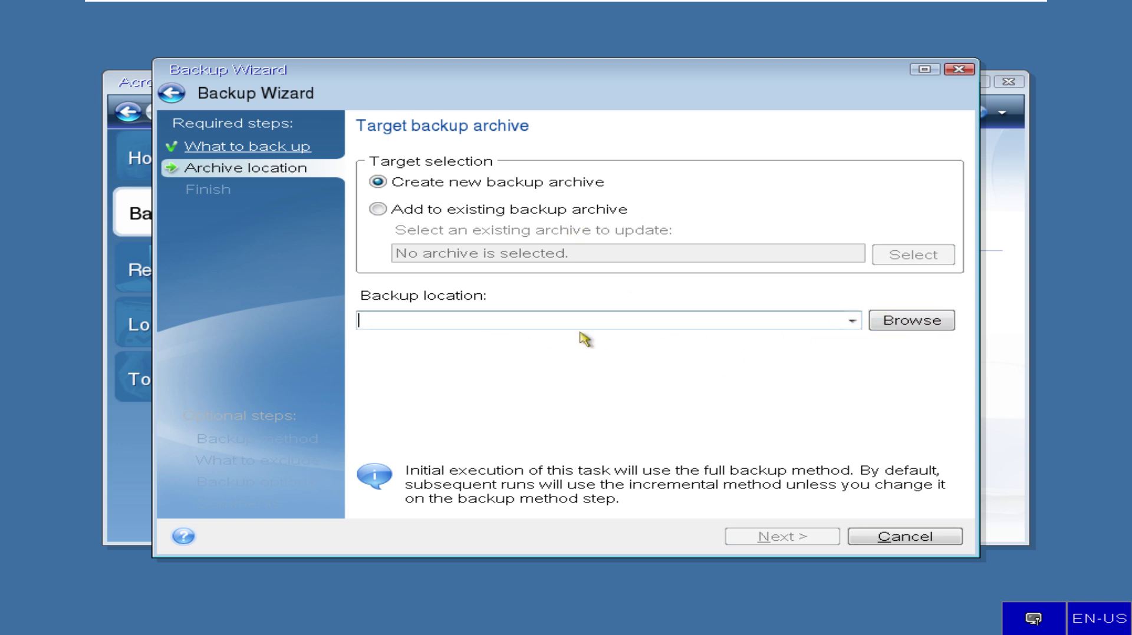
- Set the new archive's location to New Volume (F:) with the generated file name MyBackup.tibx
left_click(924, 326)
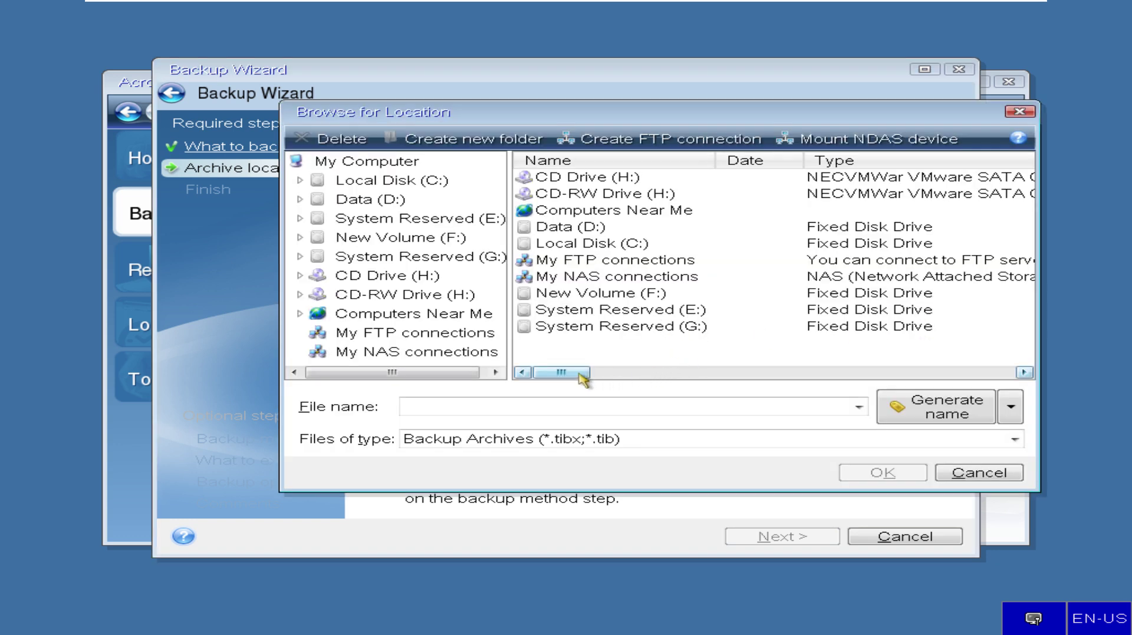
left_click_drag(582, 380, 462, 393)
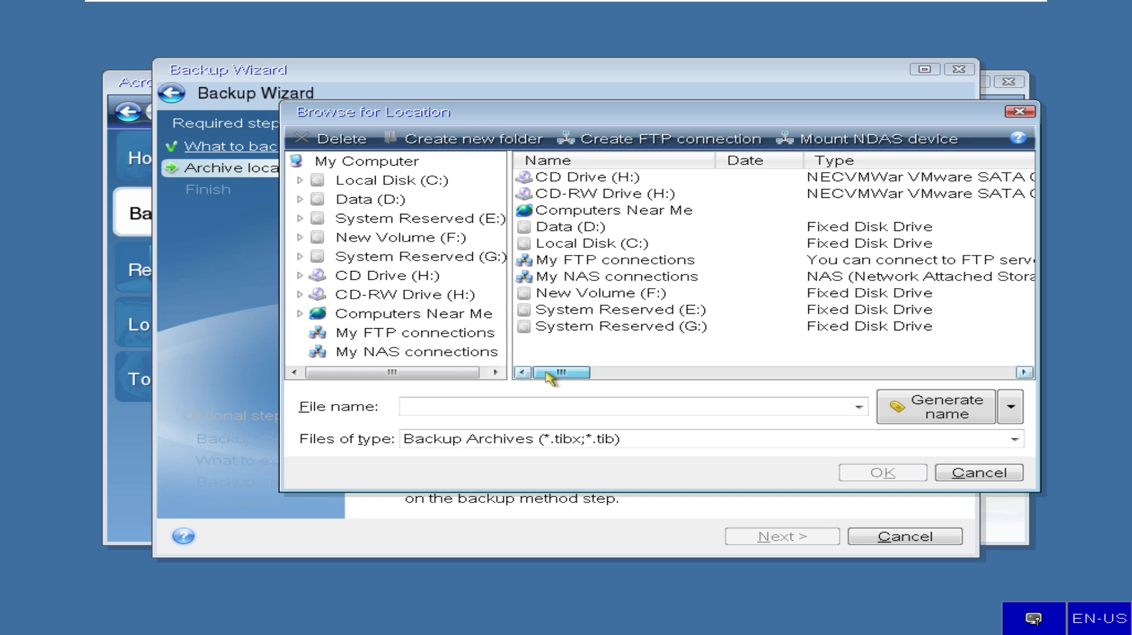
left_click_drag(546, 374, 488, 424)
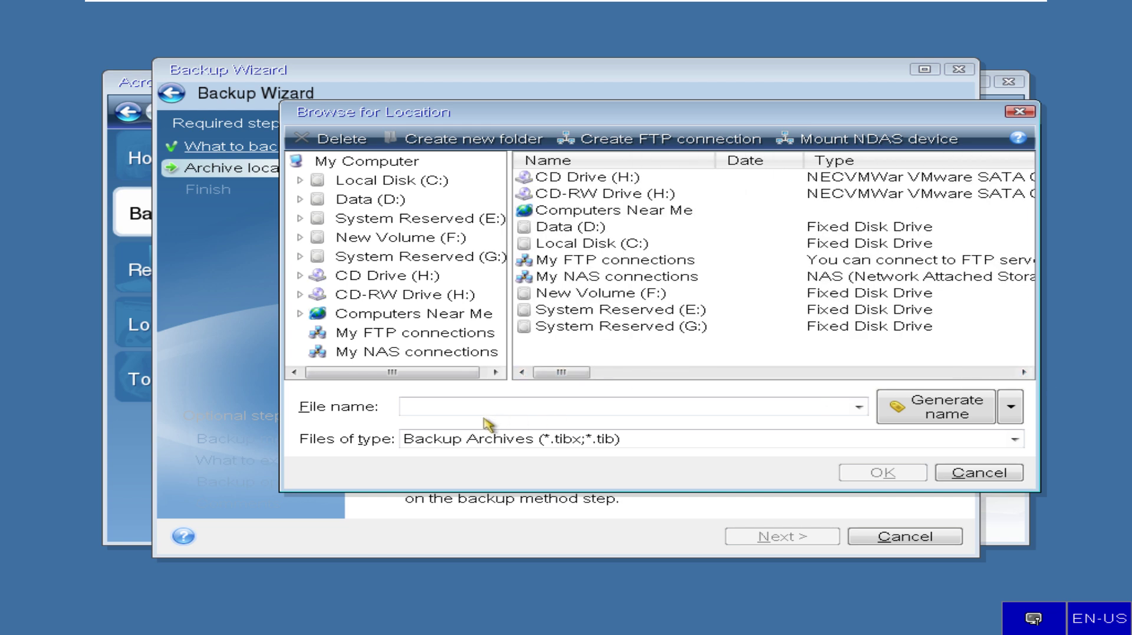
left_click(568, 294)
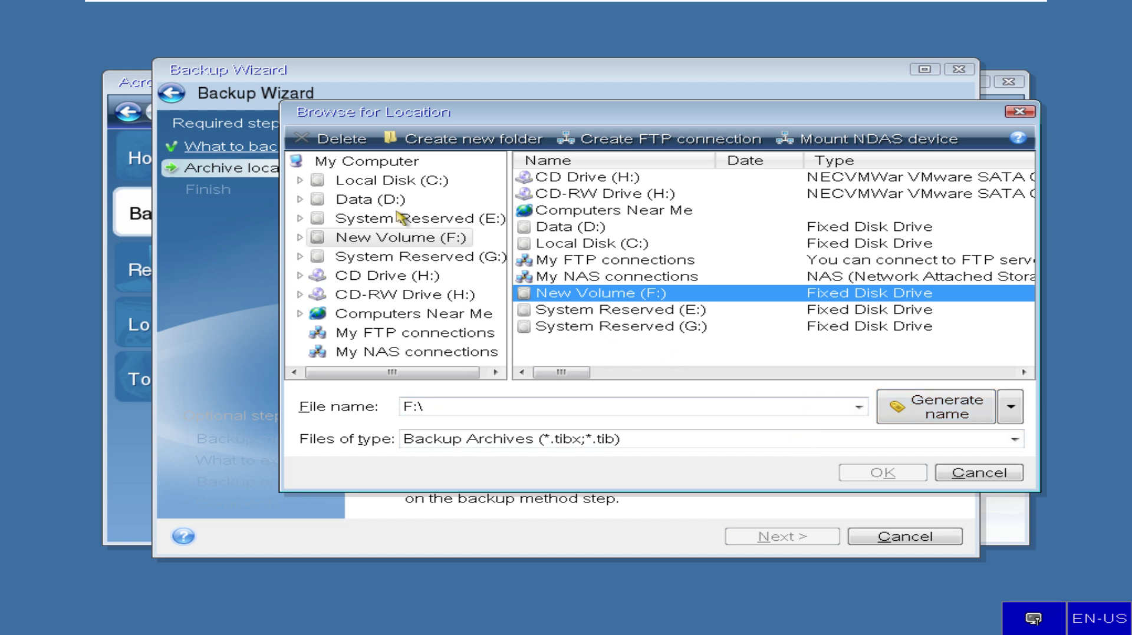
left_click_drag(430, 112, 231, 113)
left_click(733, 416)
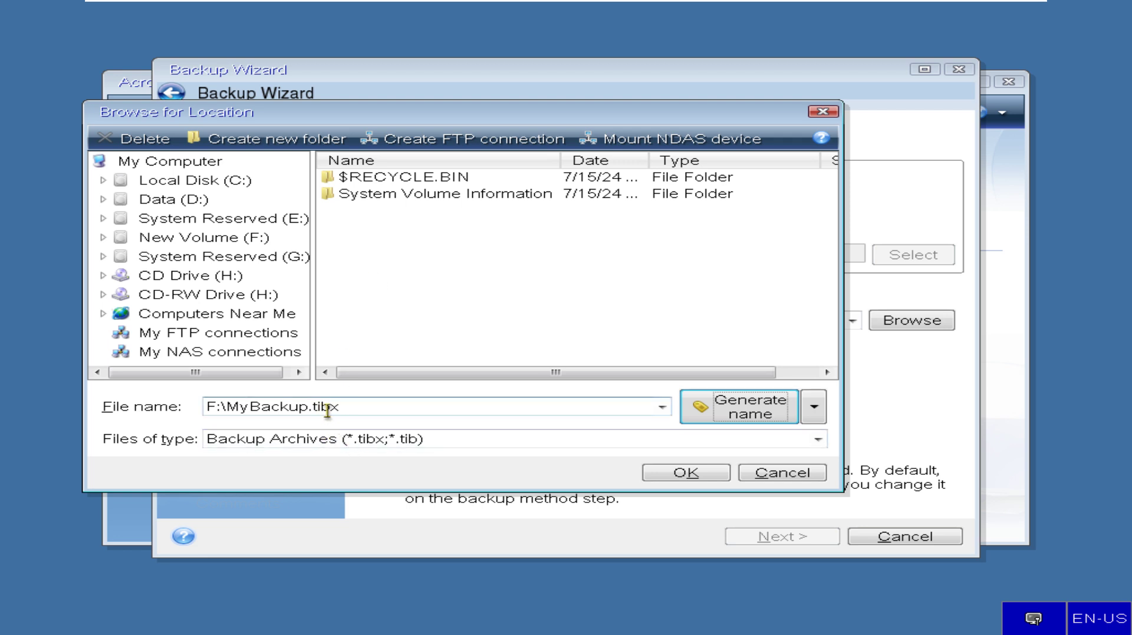
left_click(710, 473)
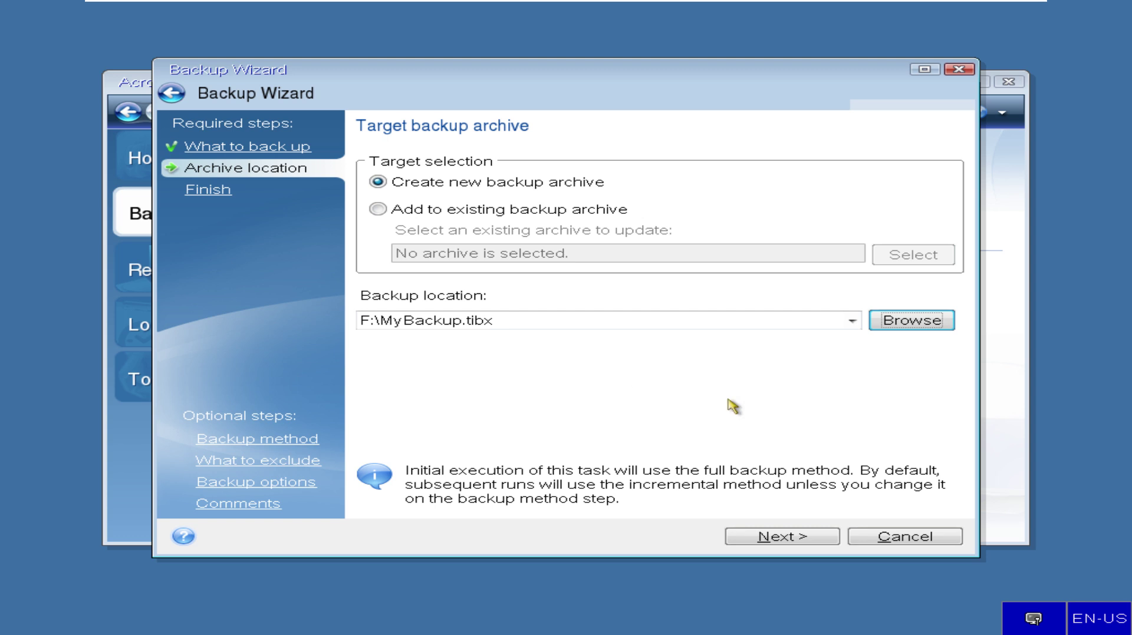
- Continue to the backup summary and start backing up the C: partition
left_click(734, 535)
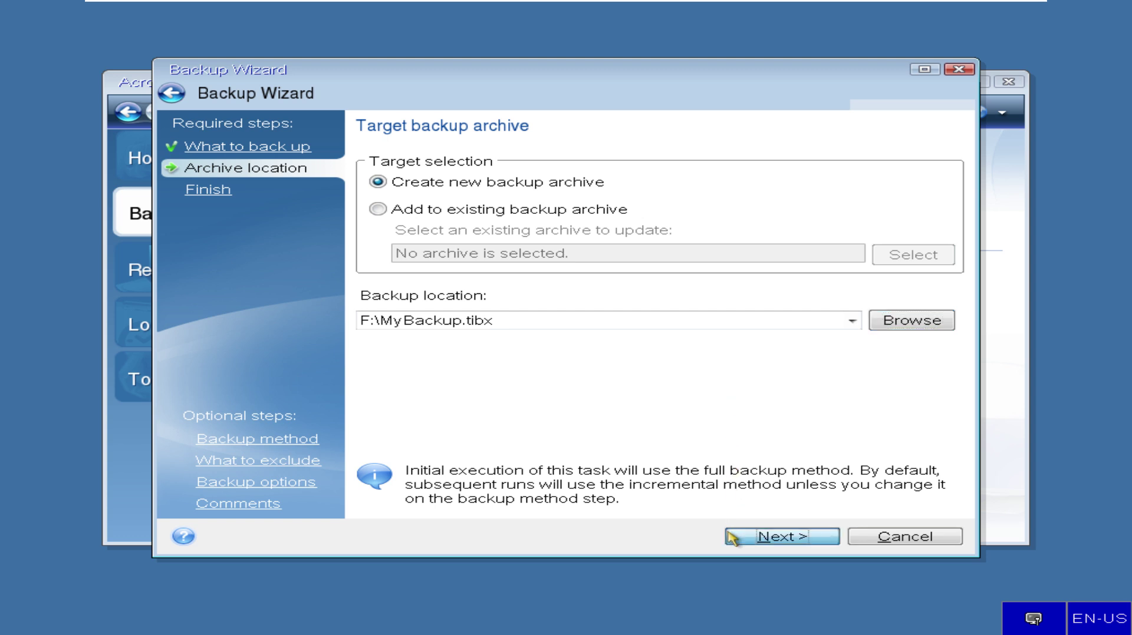
left_click_drag(493, 69, 442, 61)
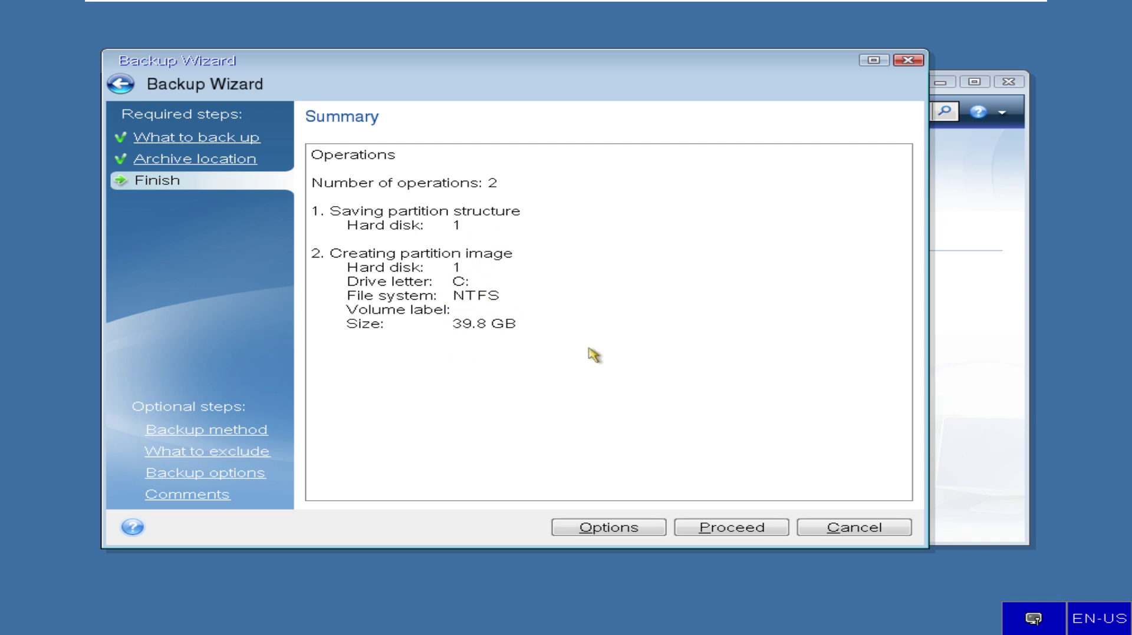
left_click(684, 529)
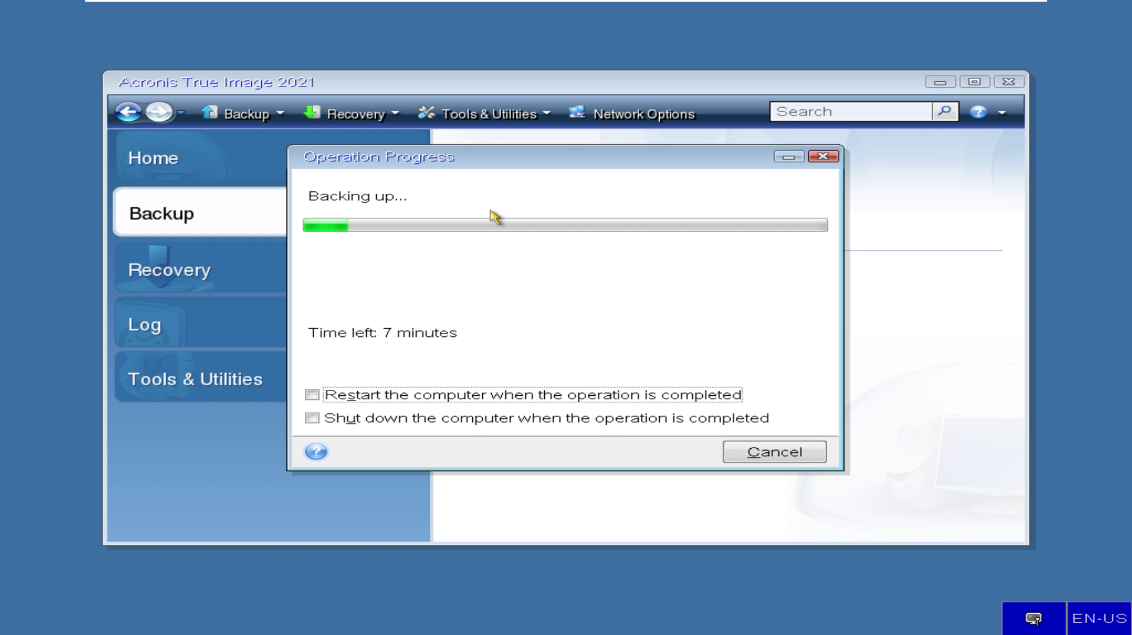
- Turn off stretching of the guest display, leave full-screen mode and return the virtual machine to full screen
mouse_move(439, 5)
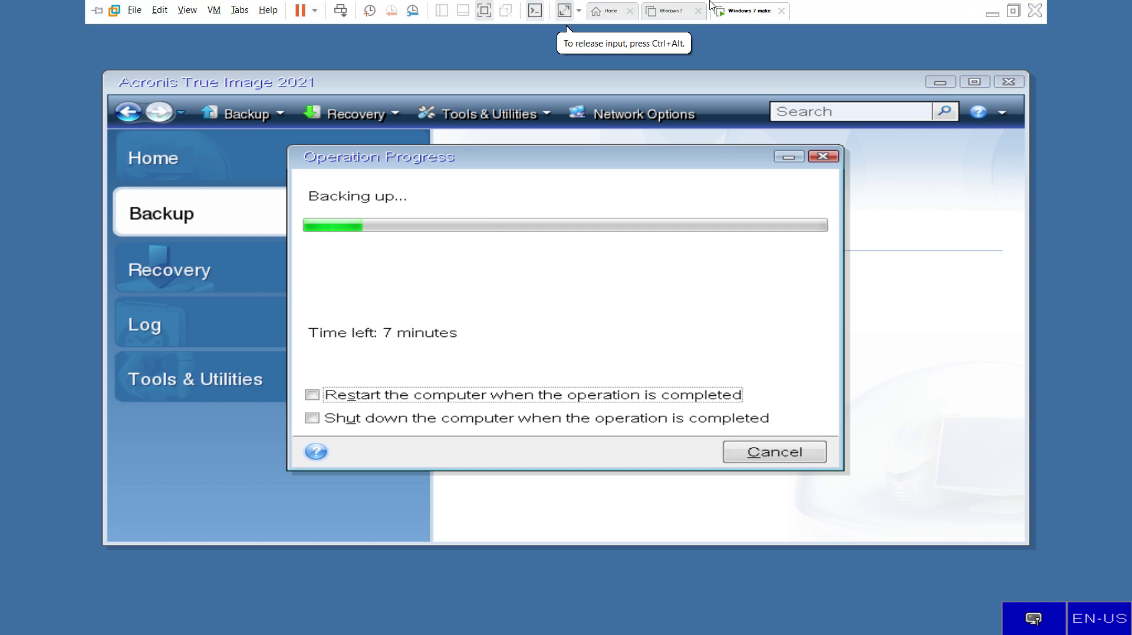
left_click(564, 11)
left_click(483, 12)
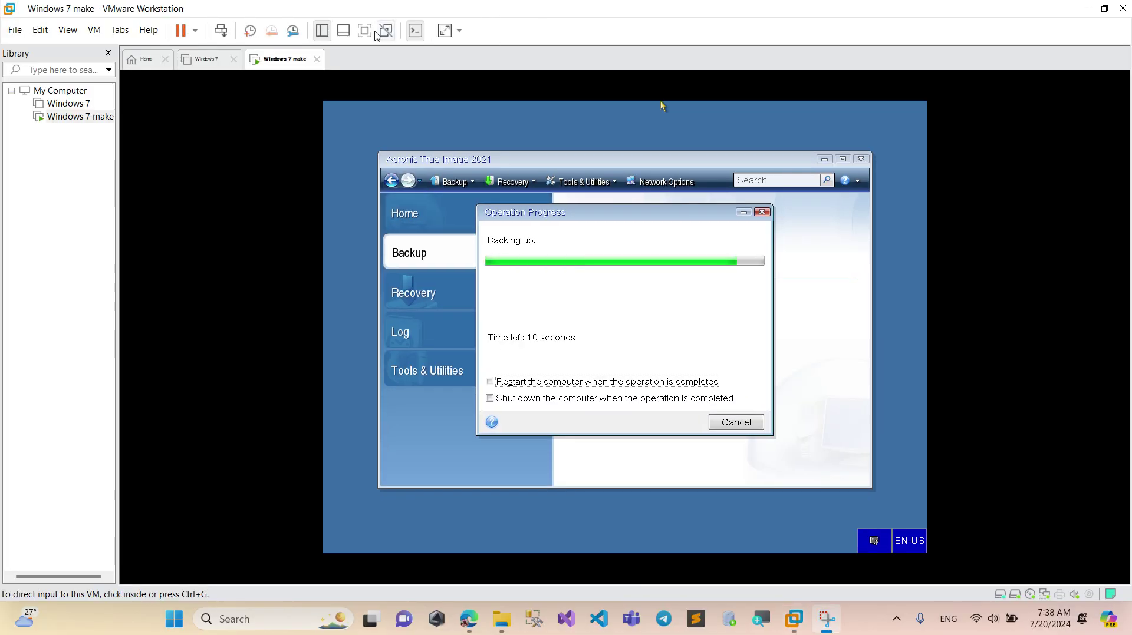
left_click(364, 31)
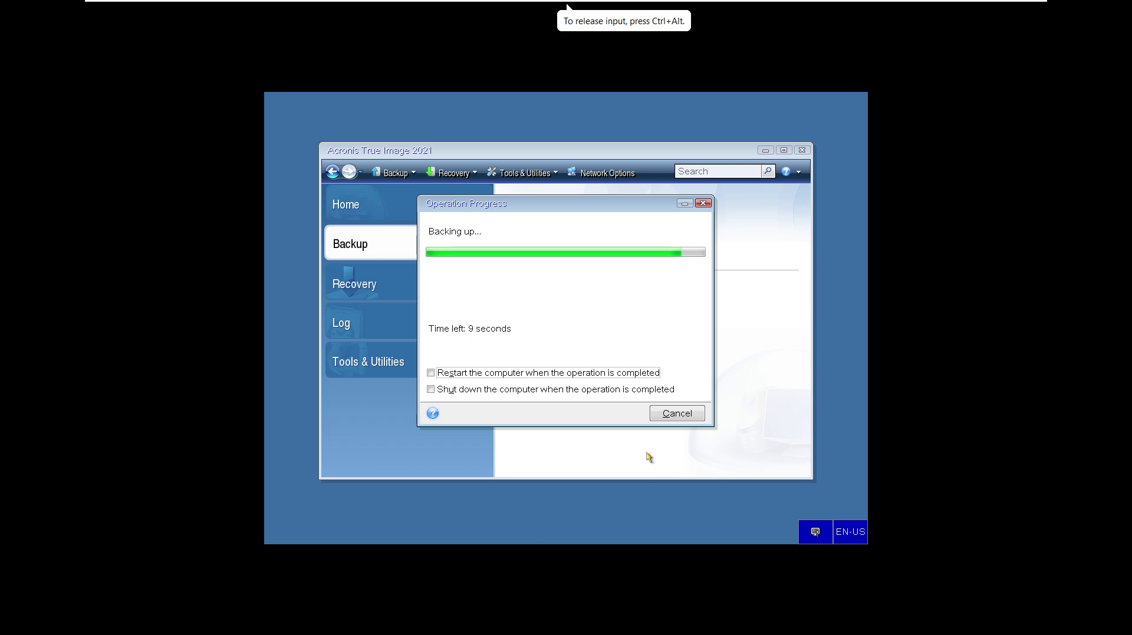
mouse_move(530, 5)
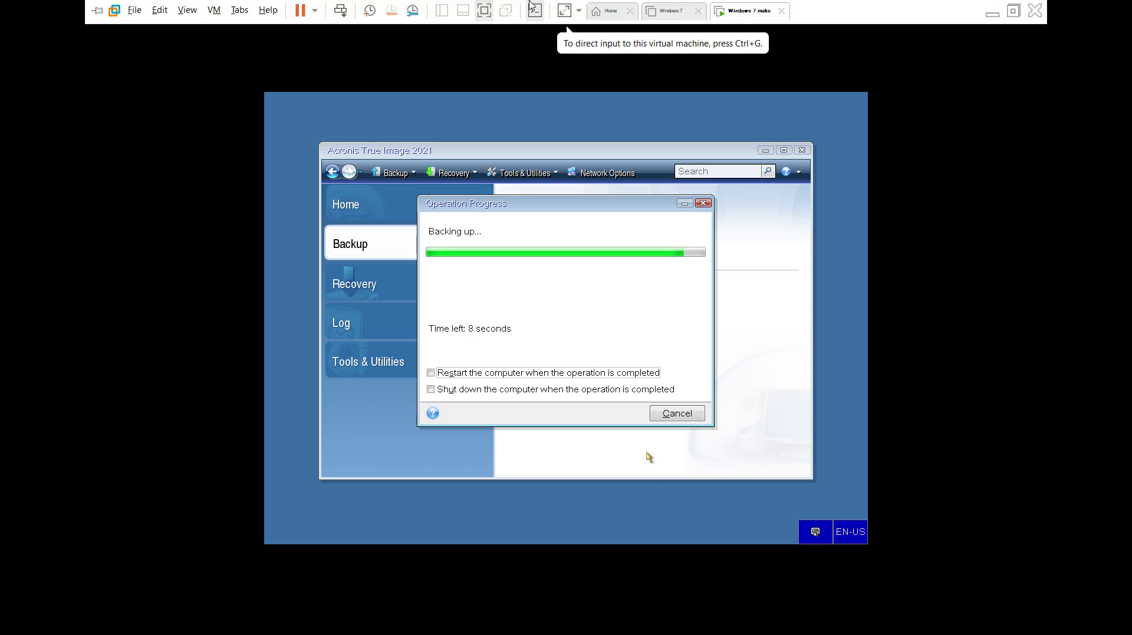
- Leave full-screen mode, turn on stretching of the guest display and return the virtual machine to full screen
left_click(485, 8)
left_click(416, 36)
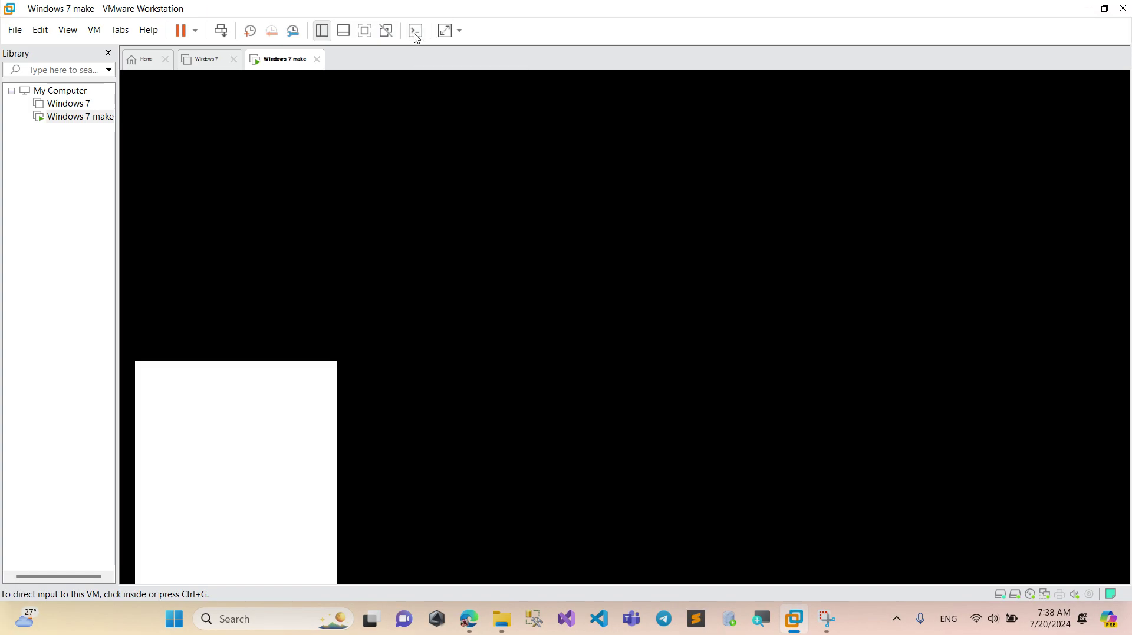
left_click(416, 32)
left_click(445, 32)
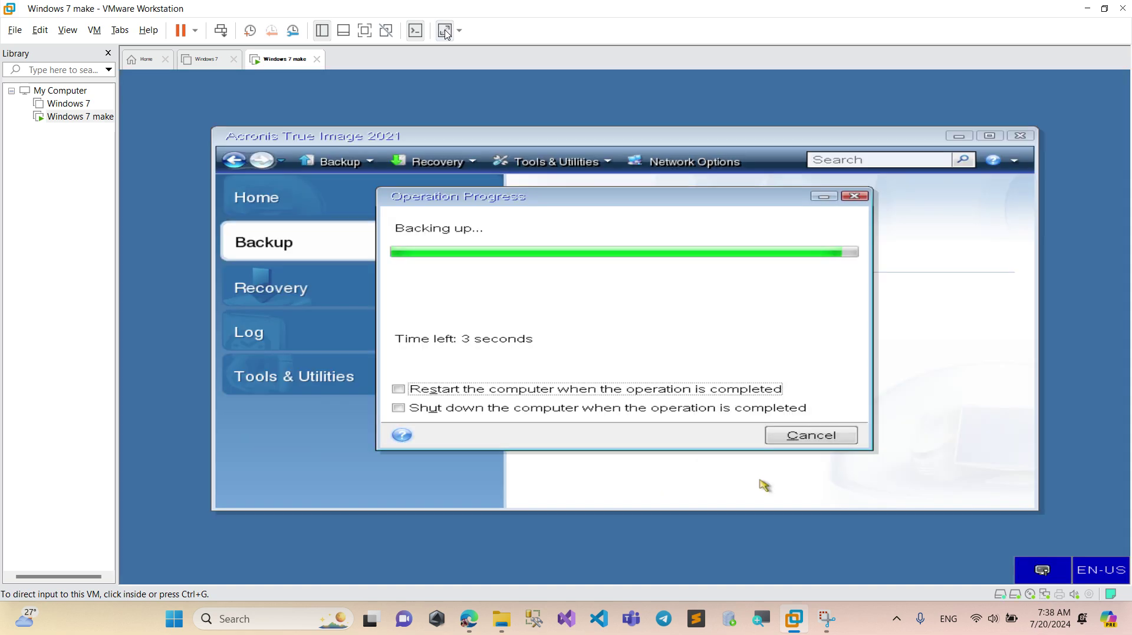
left_click(365, 30)
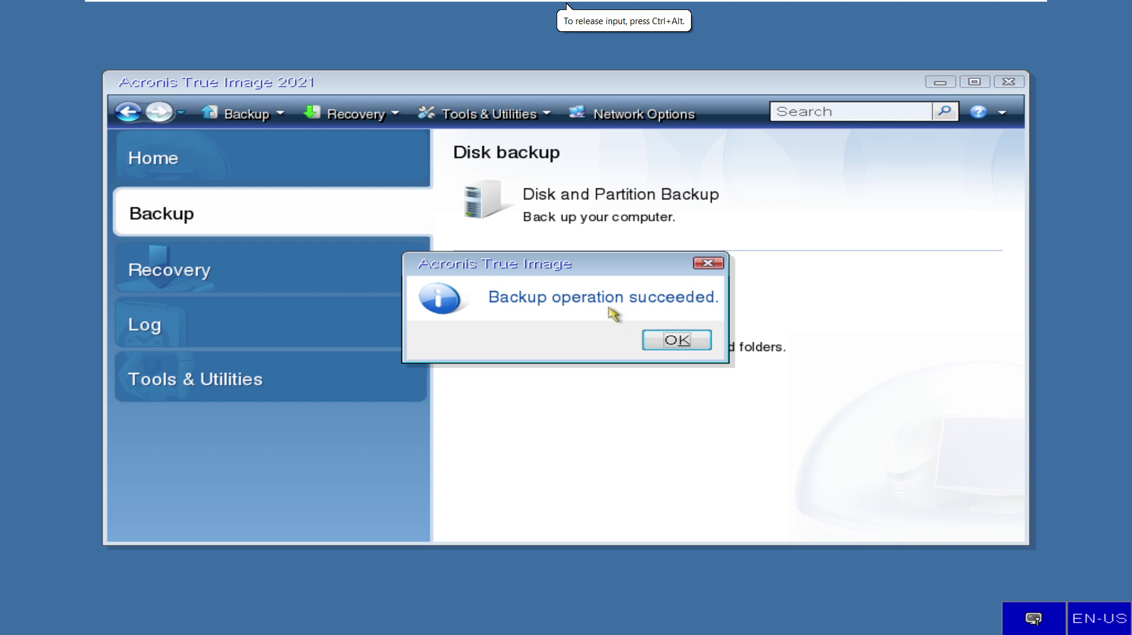
- Dismiss the backup message, close Acronis True Image and start Windows from the boot menu
left_click(671, 342)
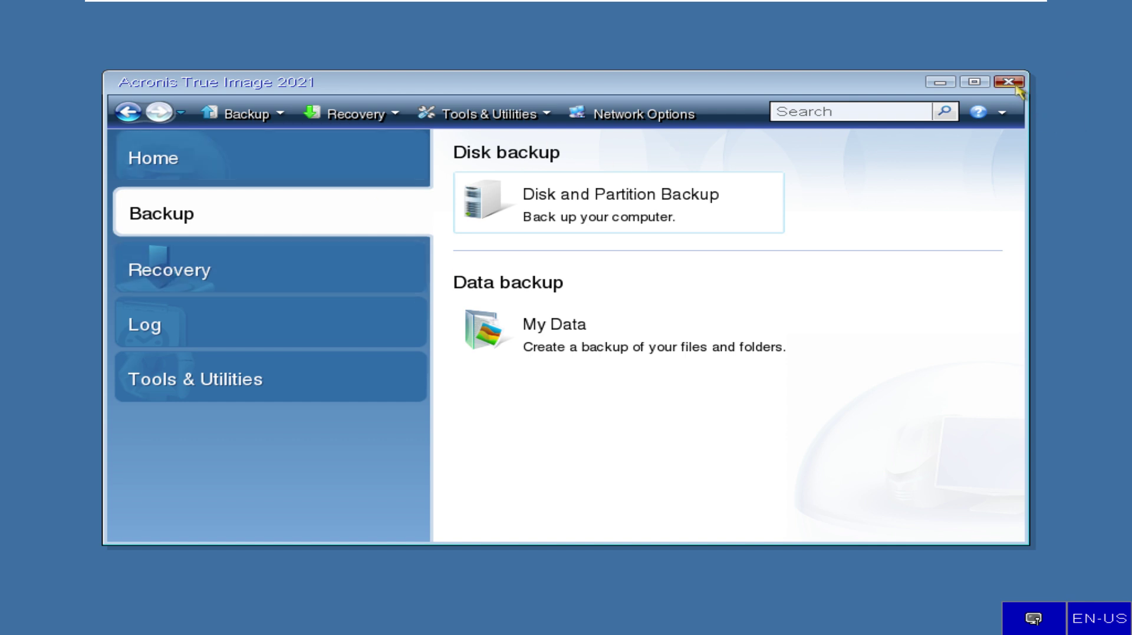
left_click(1009, 82)
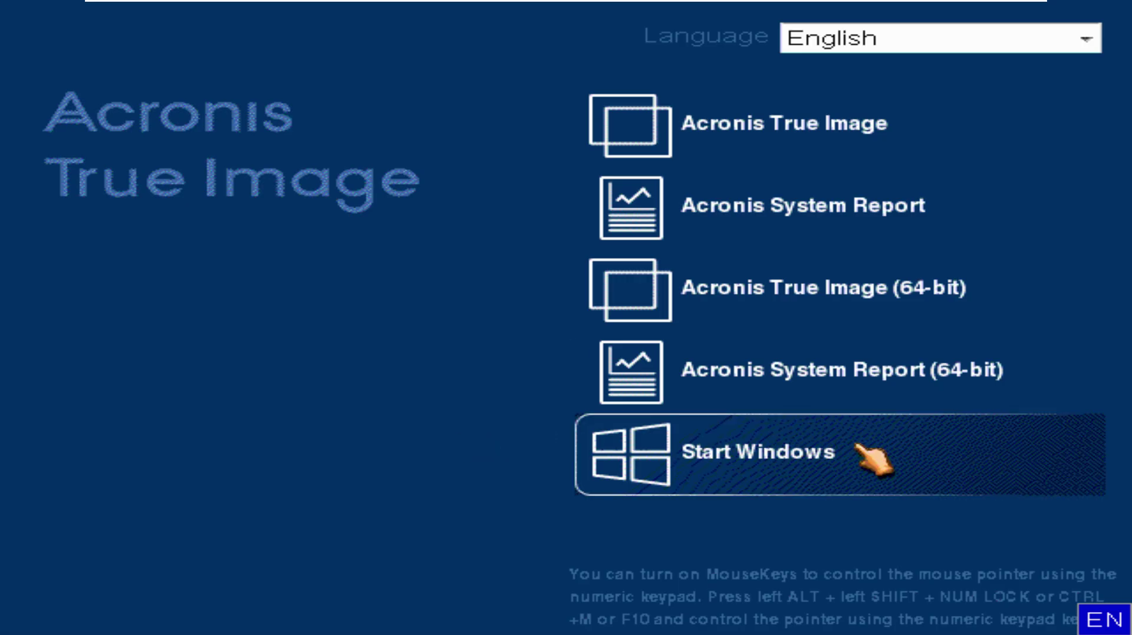
left_click(873, 460)
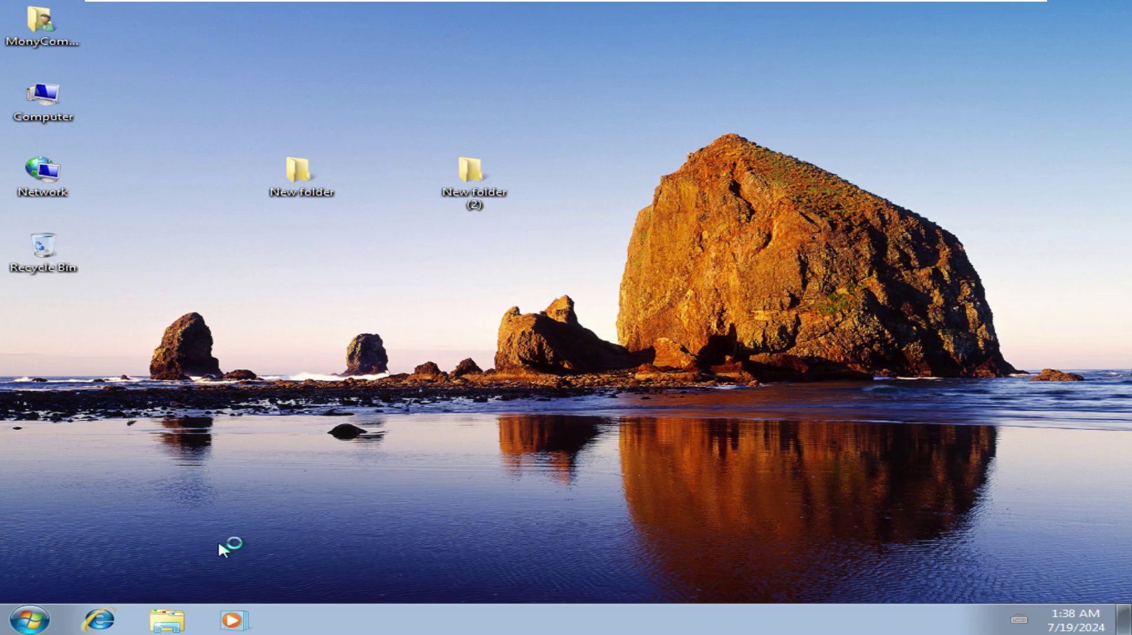
- Open New Volume (F:) in the file explorer and check the details of MyBackup.tibx
left_click(167, 618)
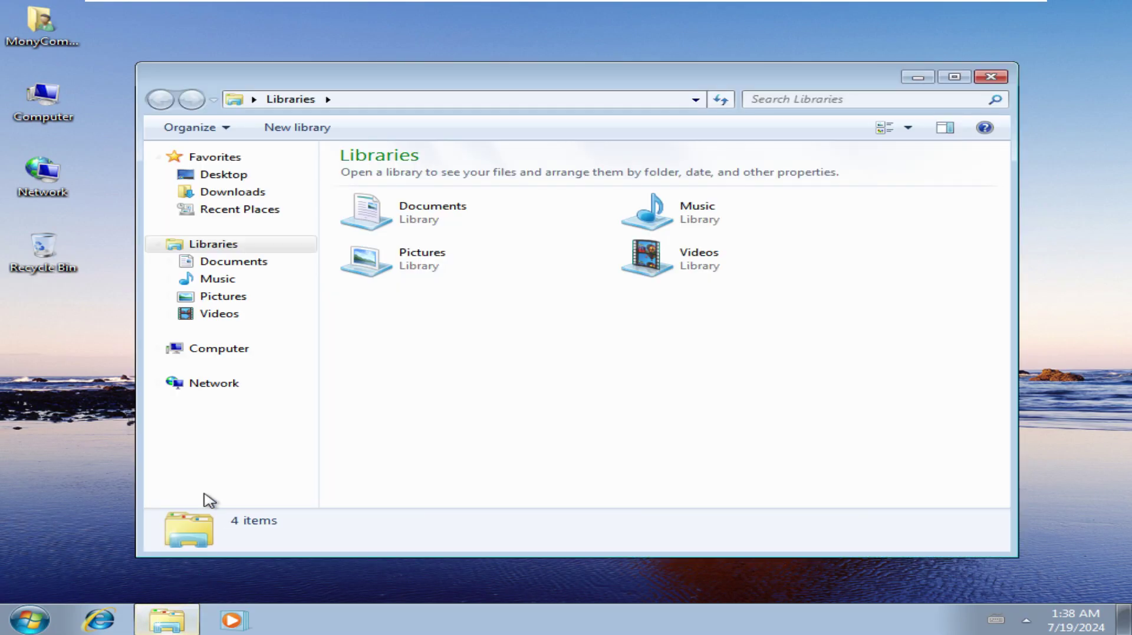
left_click(235, 351)
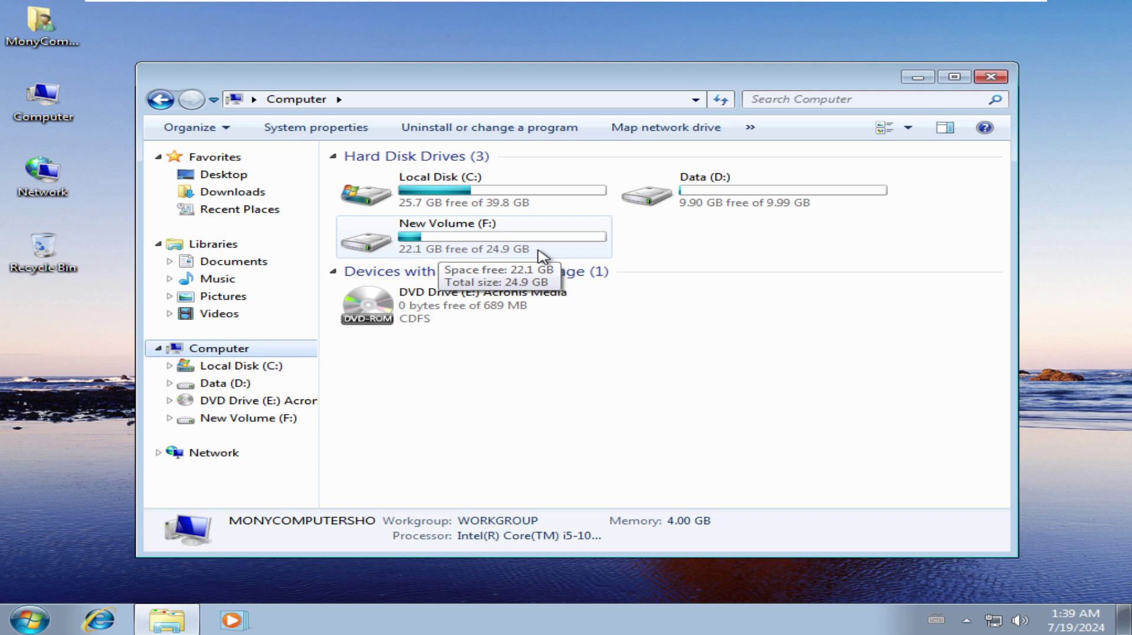
double_click(449, 243)
left_click(433, 177)
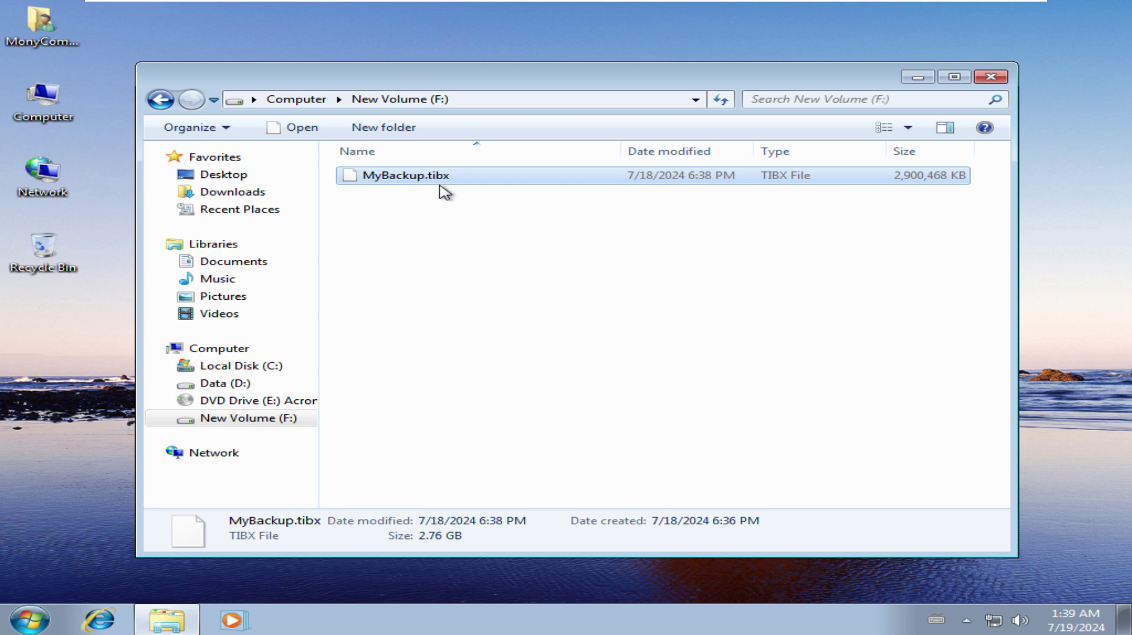
- Try to delete the folders MSBuild through Windows Sidebar from C:\Program Files (x86), skipping all items that are denied
left_click(198, 364)
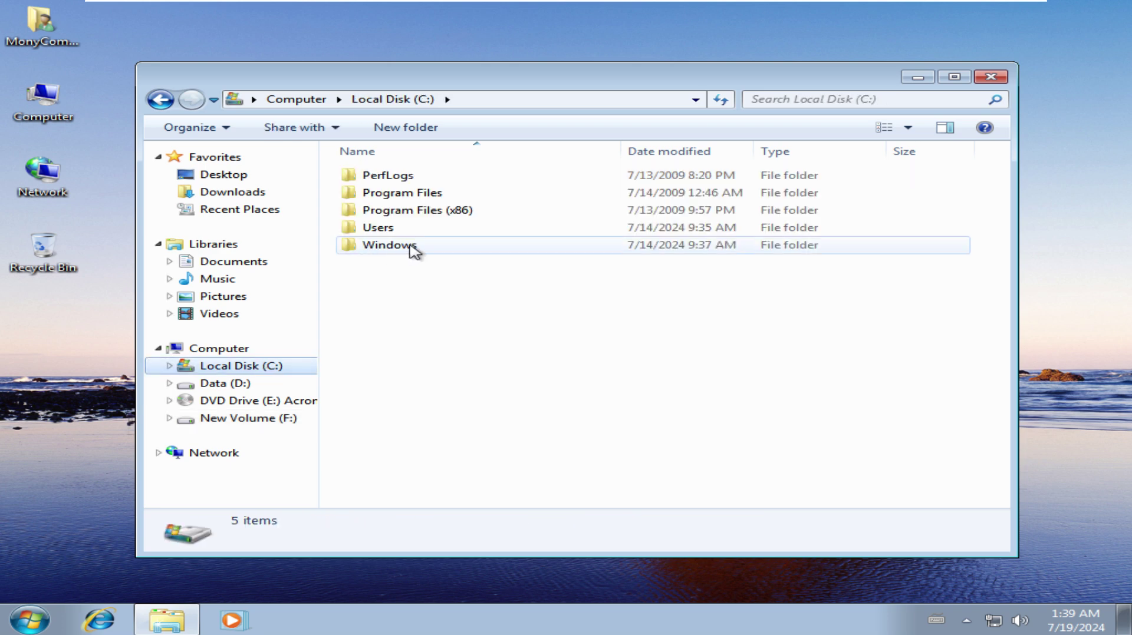
double_click(466, 212)
left_click_drag(473, 412, 462, 204)
key("Delete")
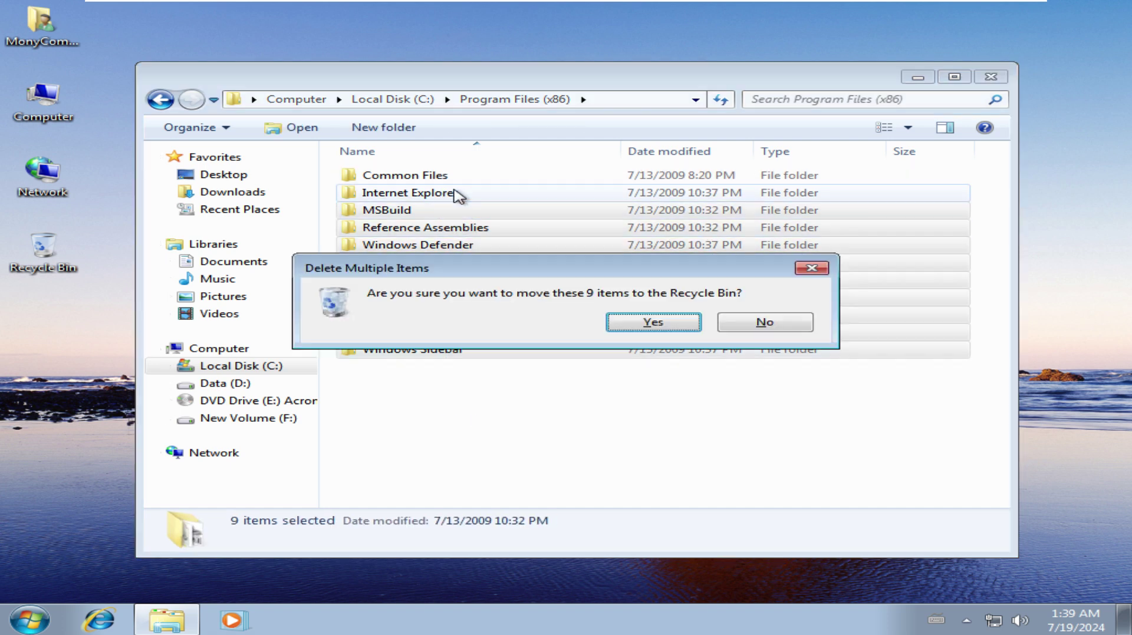
left_click(641, 326)
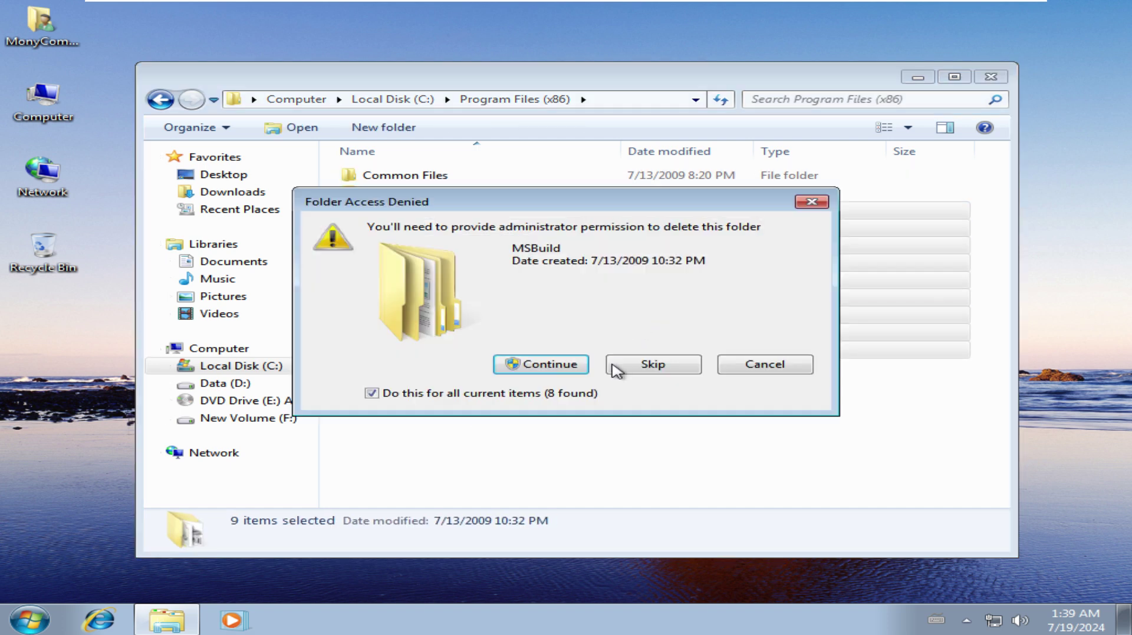
left_click(571, 363)
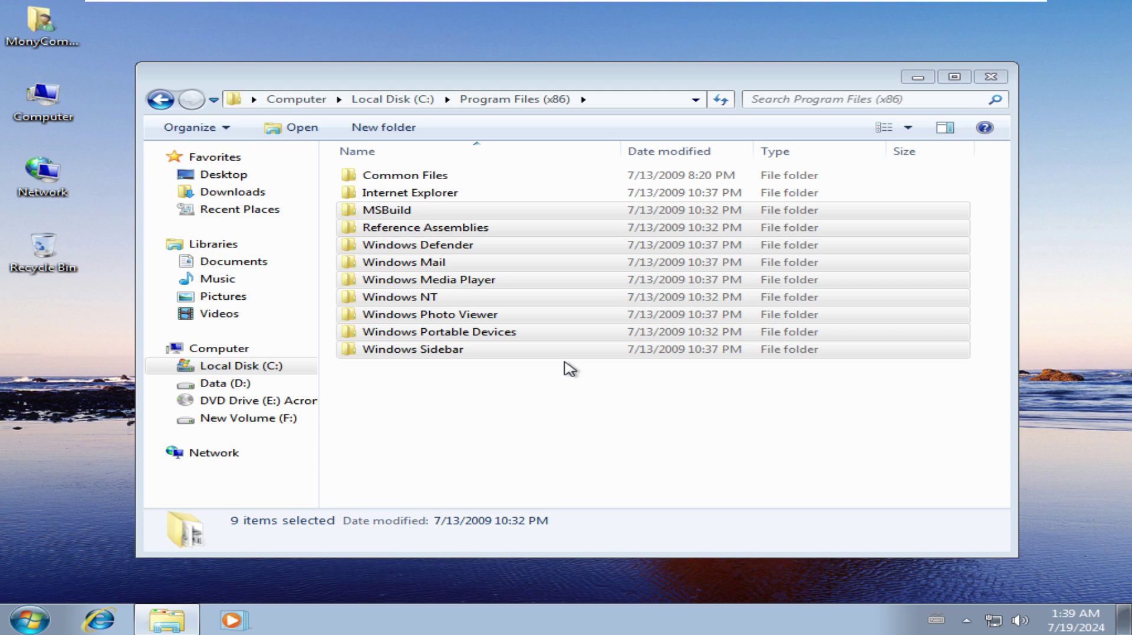
left_click(525, 406)
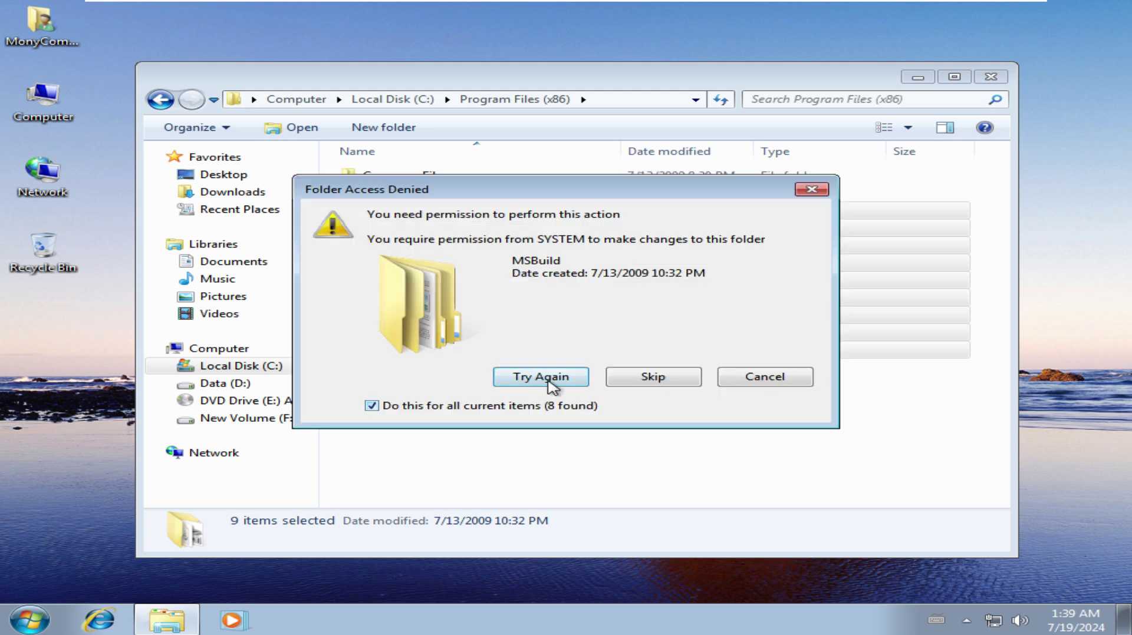
left_click(625, 376)
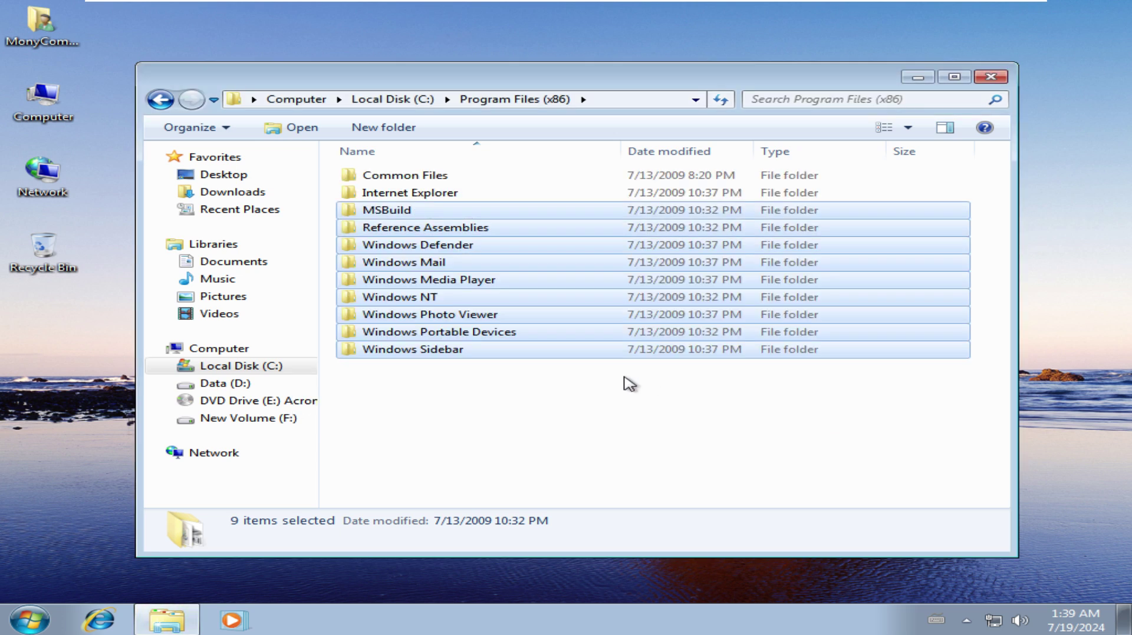
left_click(589, 383)
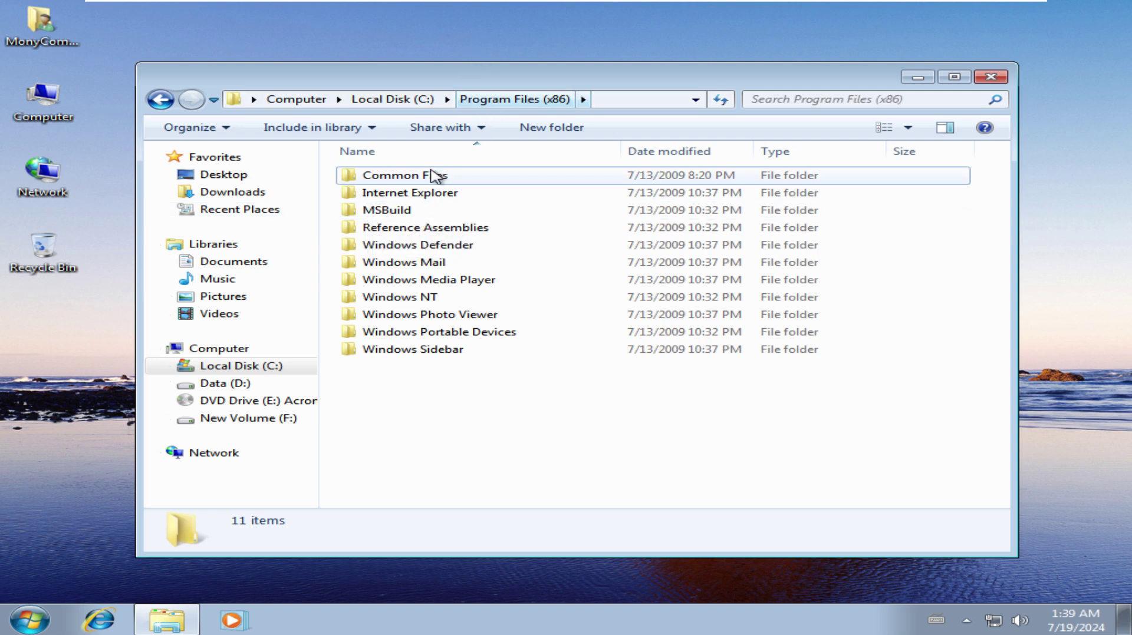
- Look through the Program Files (x86) and Program Files folders on Local Disk (C:)
left_click(407, 98)
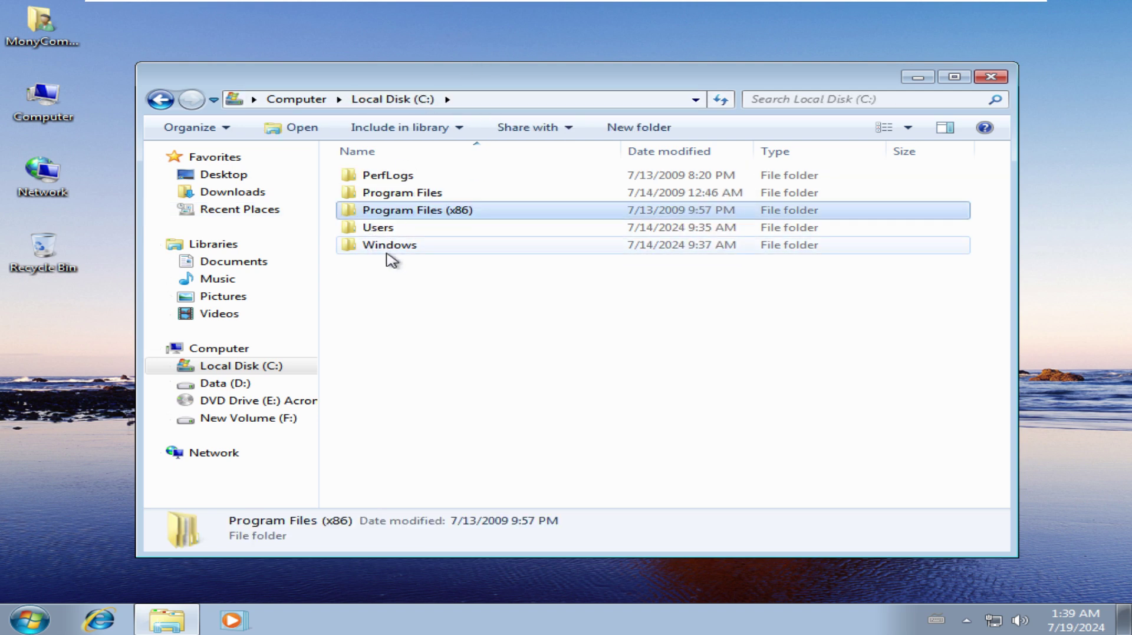
double_click(404, 211)
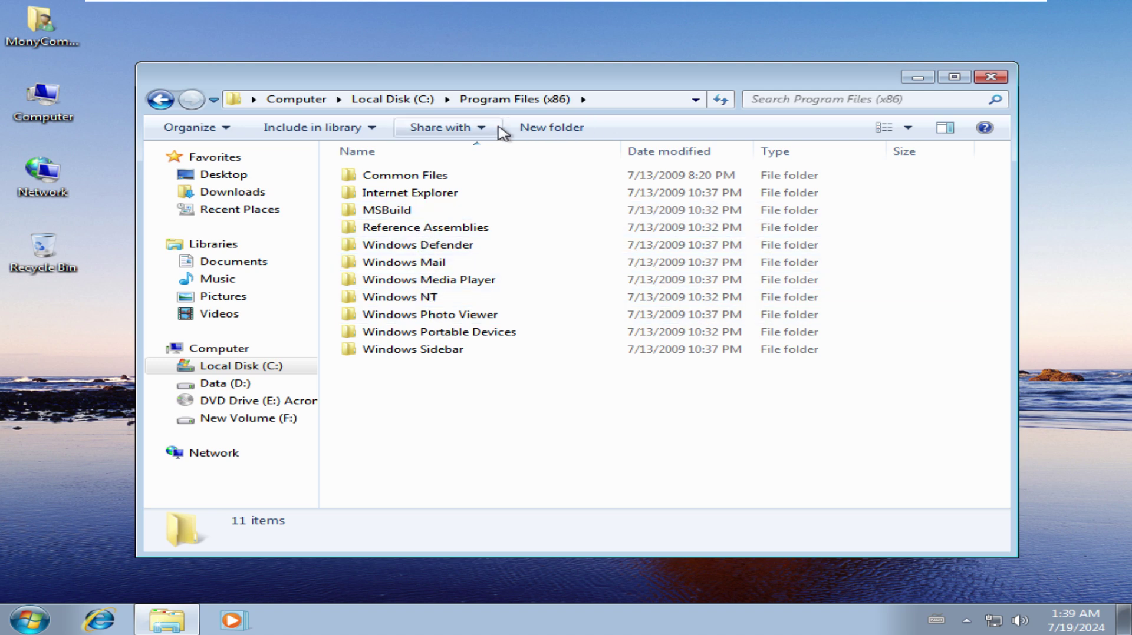
left_click(412, 99)
double_click(428, 192)
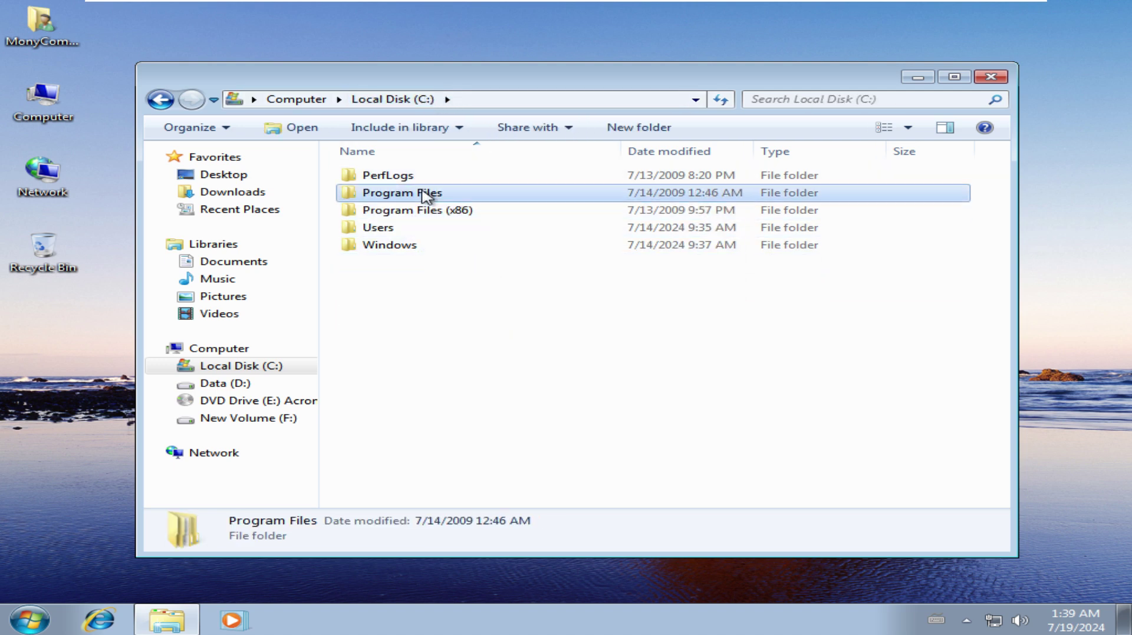
left_click(411, 99)
- Delete the folders ar-SA through en from C:\Windows\System32 with administrator permission, skipping items that are denied or in use
double_click(384, 248)
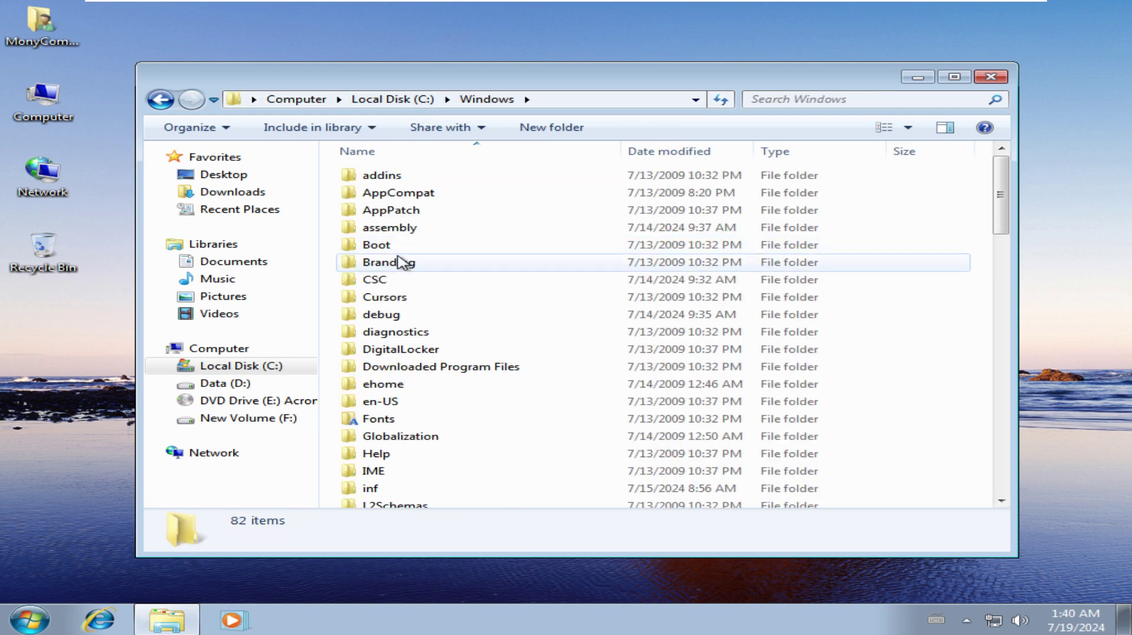
left_click(405, 386)
key("s")
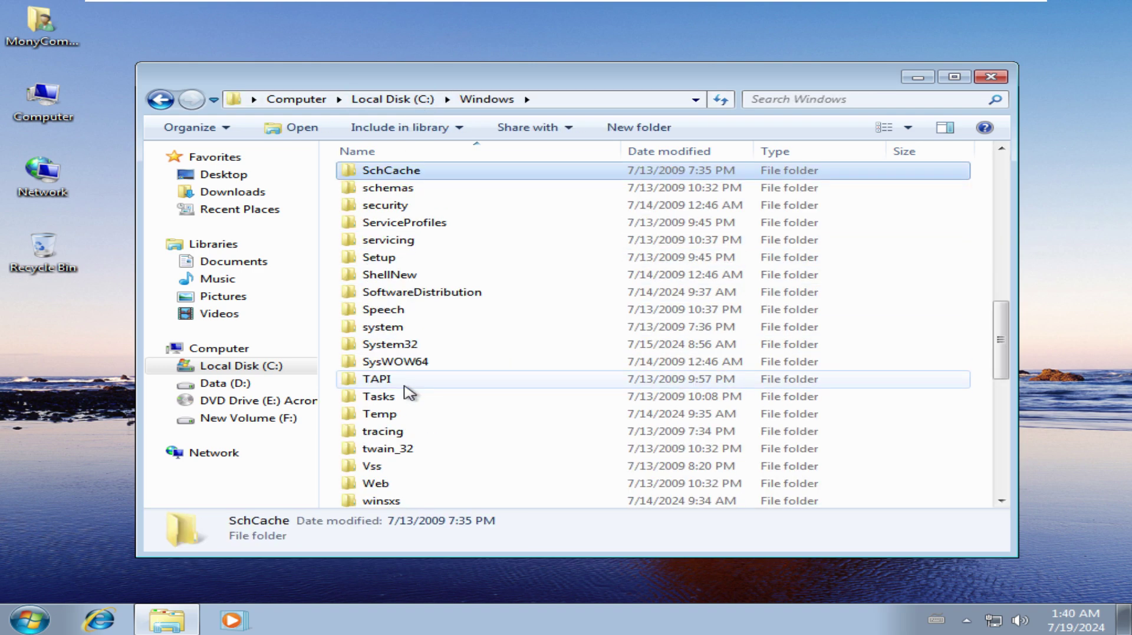
double_click(401, 345)
left_click_drag(462, 478, 383, 216)
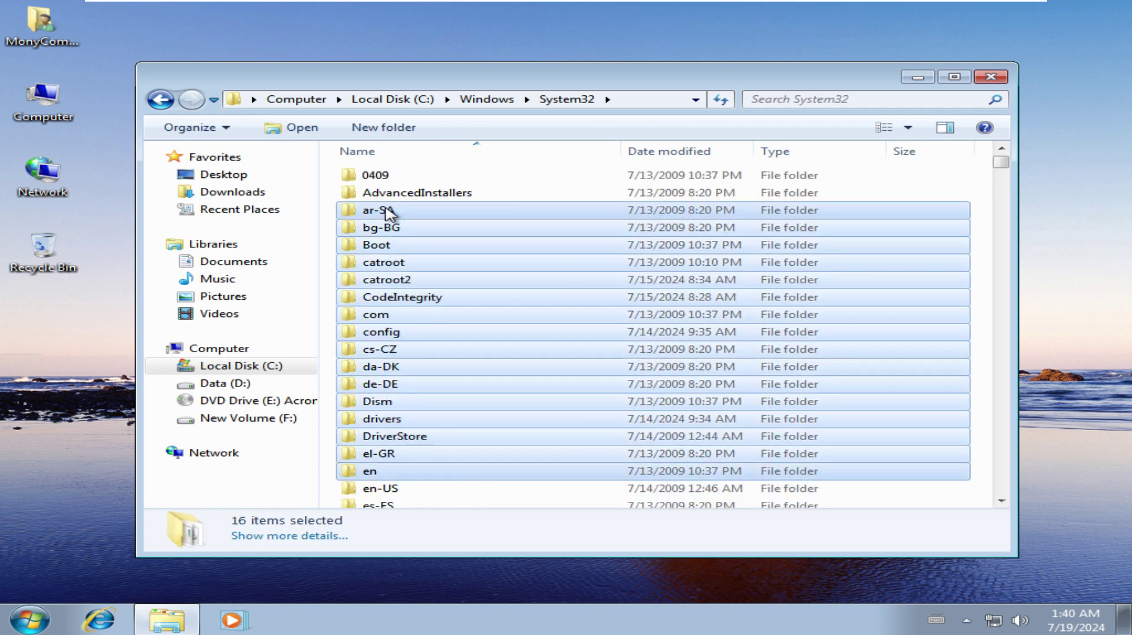
key("Delete")
left_click(652, 323)
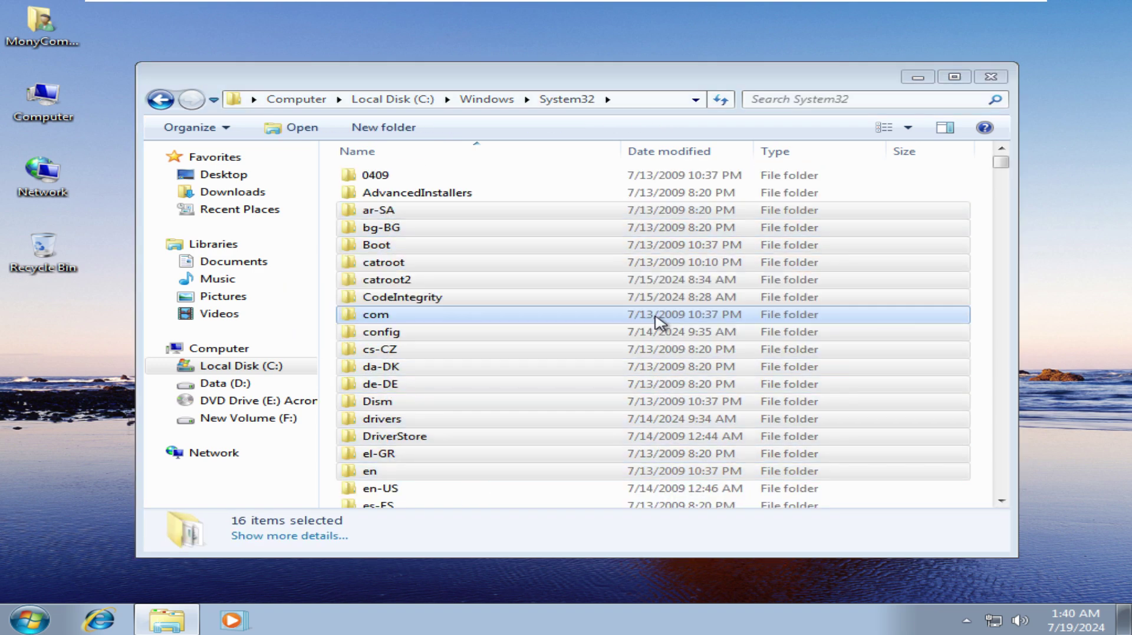
left_click(549, 368)
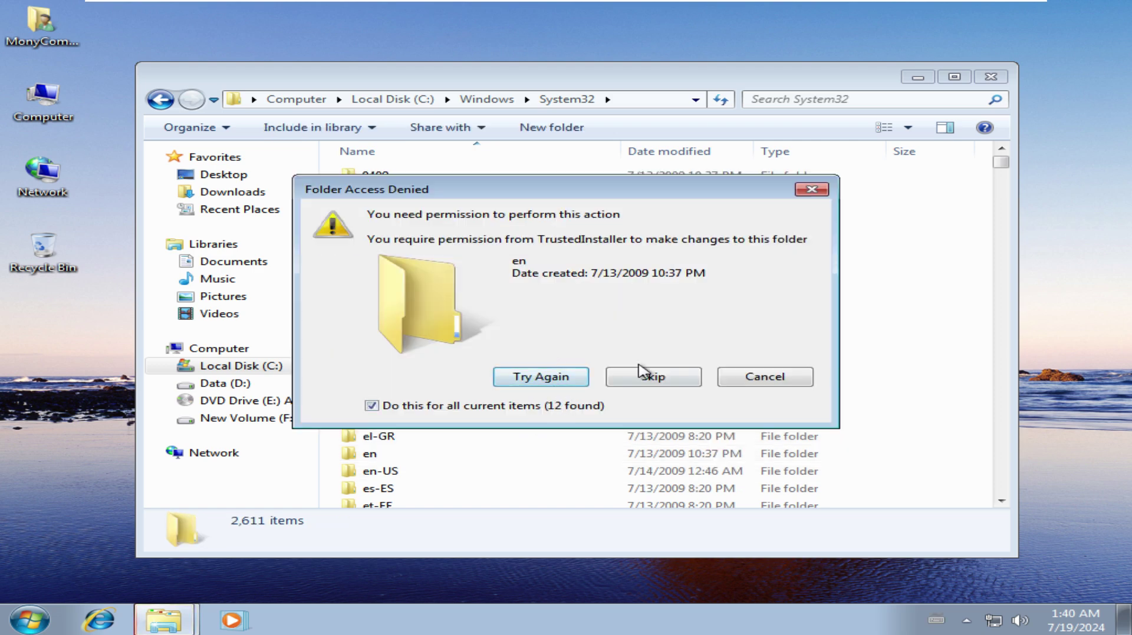
left_click(652, 379)
left_click(654, 383)
left_click(533, 413)
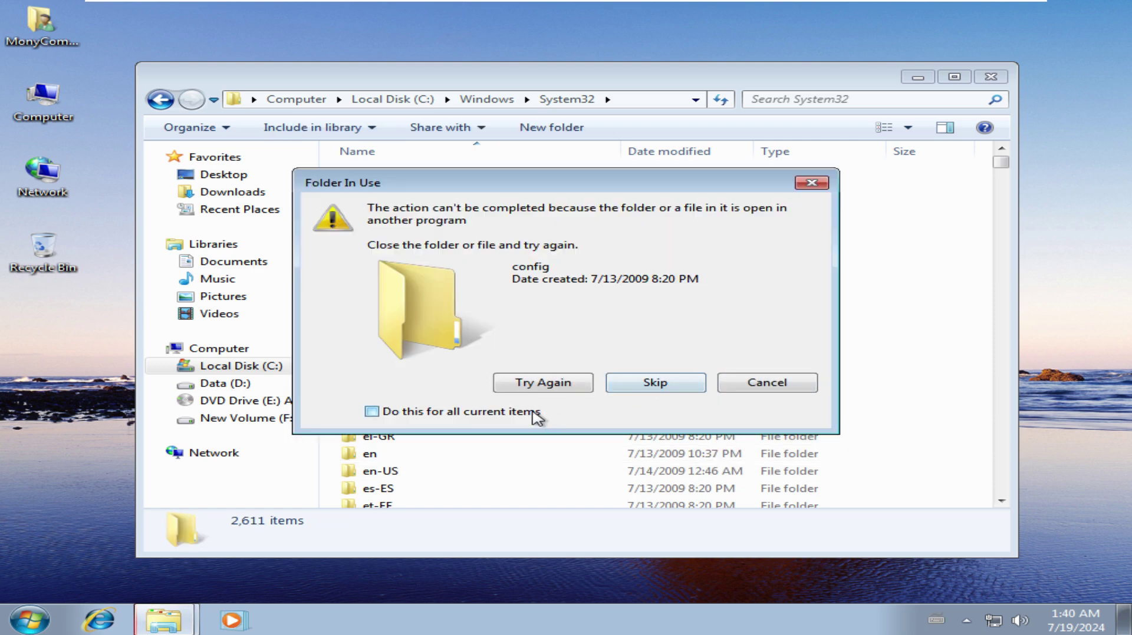
left_click(638, 384)
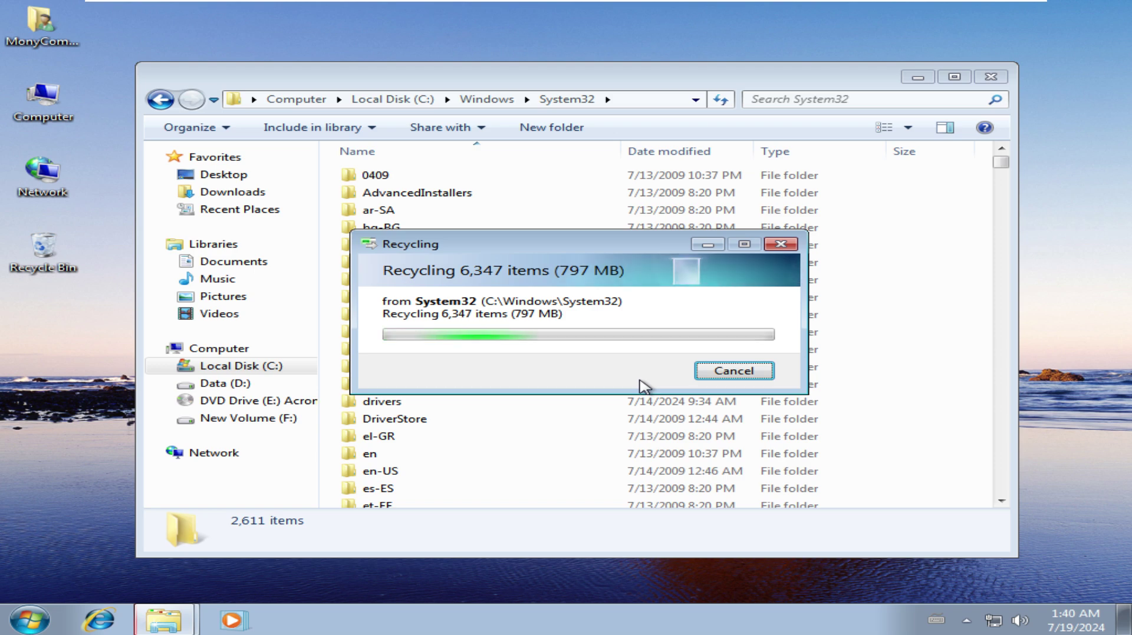
- Try to delete accessibilitycpl.dll through ActionCenterCPL.dll from System32 with administrator permission, skipping all items that are denied
scroll(568, 386, "down", 20)
scroll(568, 385, "down", 4)
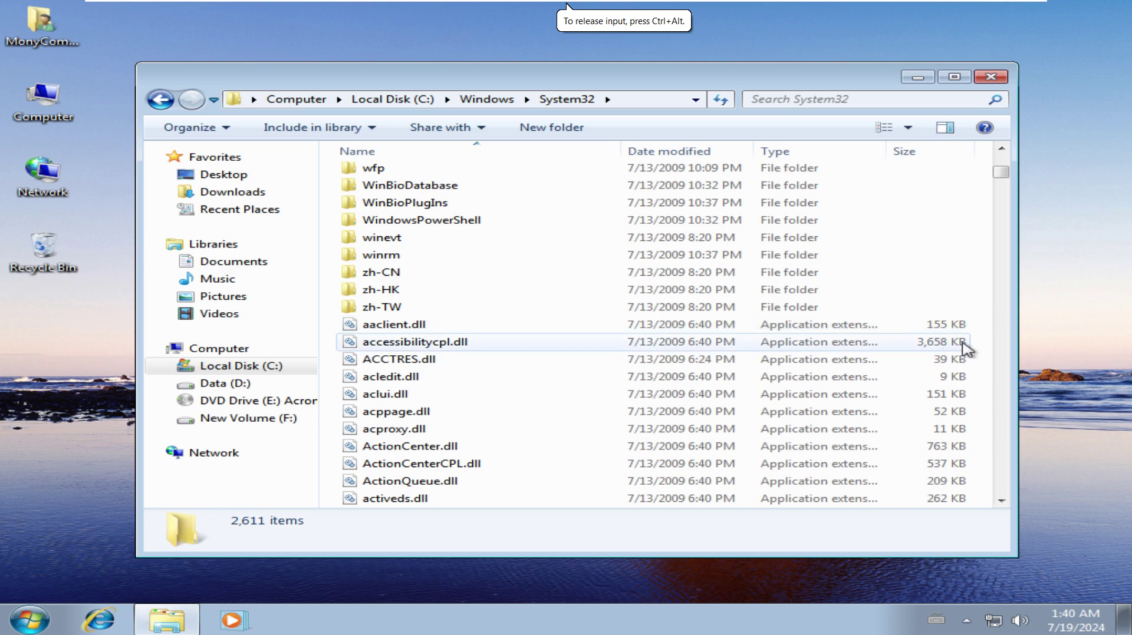
left_click_drag(983, 337, 593, 472)
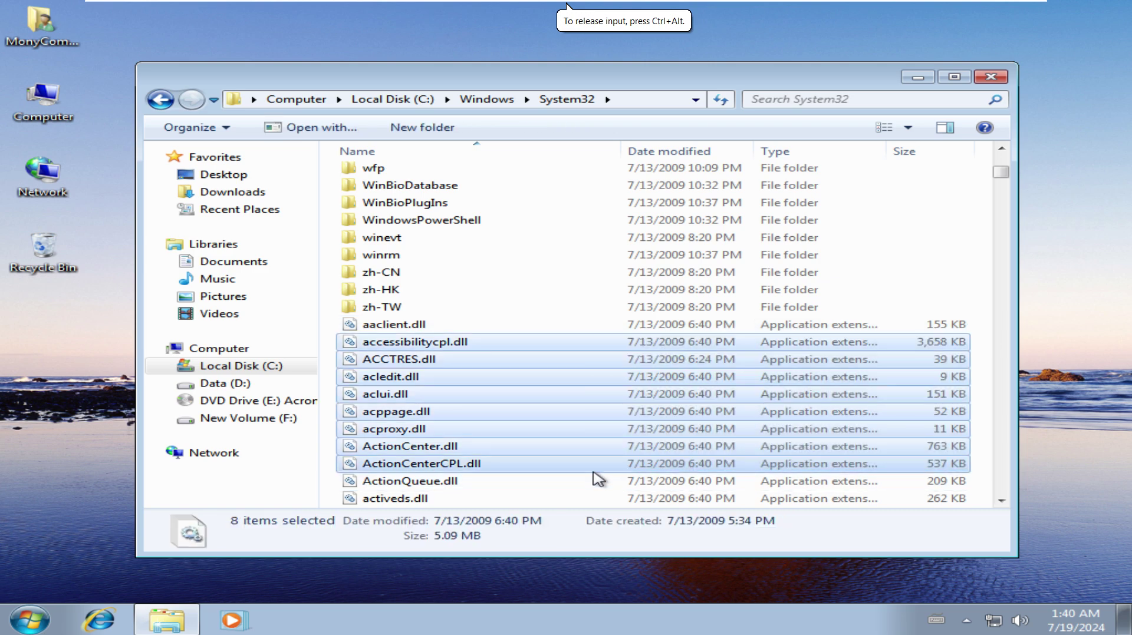
key("Delete")
left_click(644, 322)
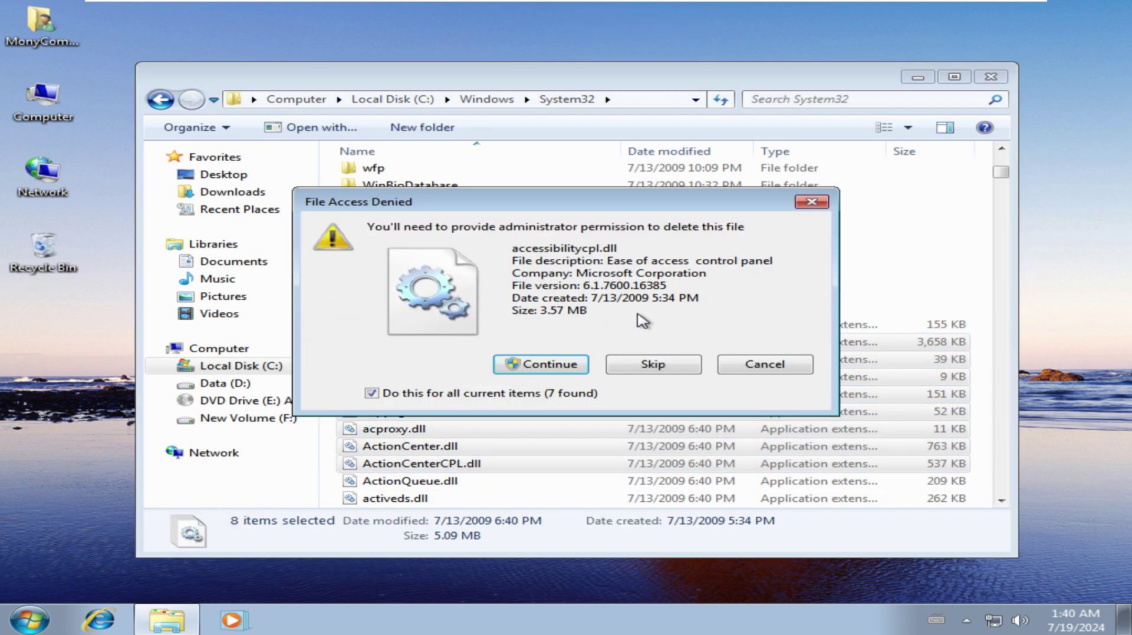
left_click(567, 365)
left_click(667, 336)
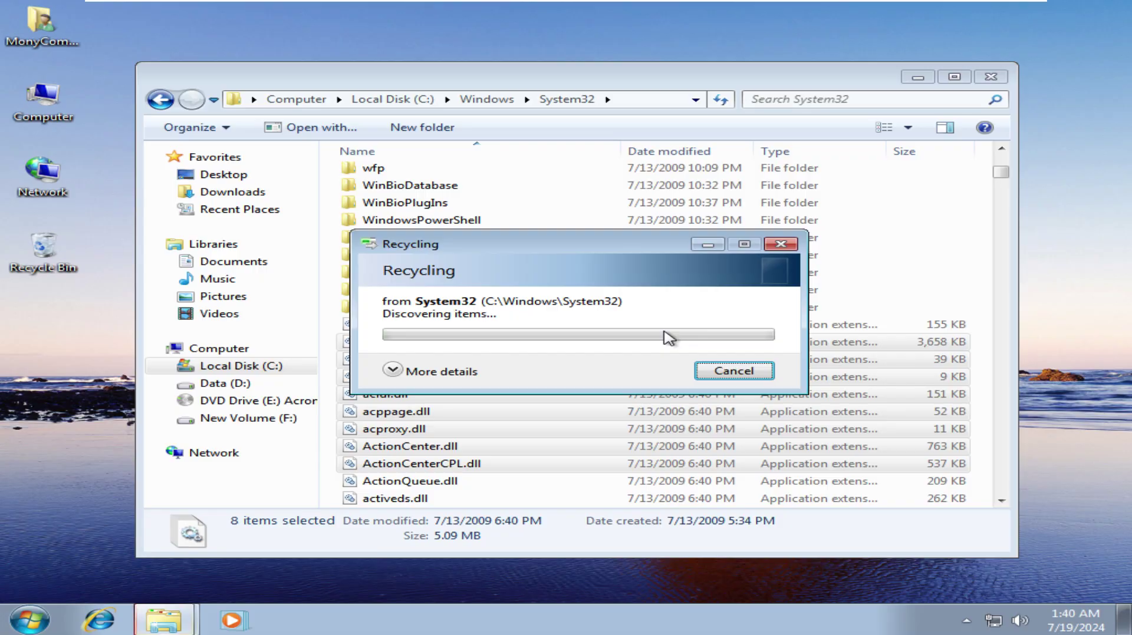
left_click(550, 406)
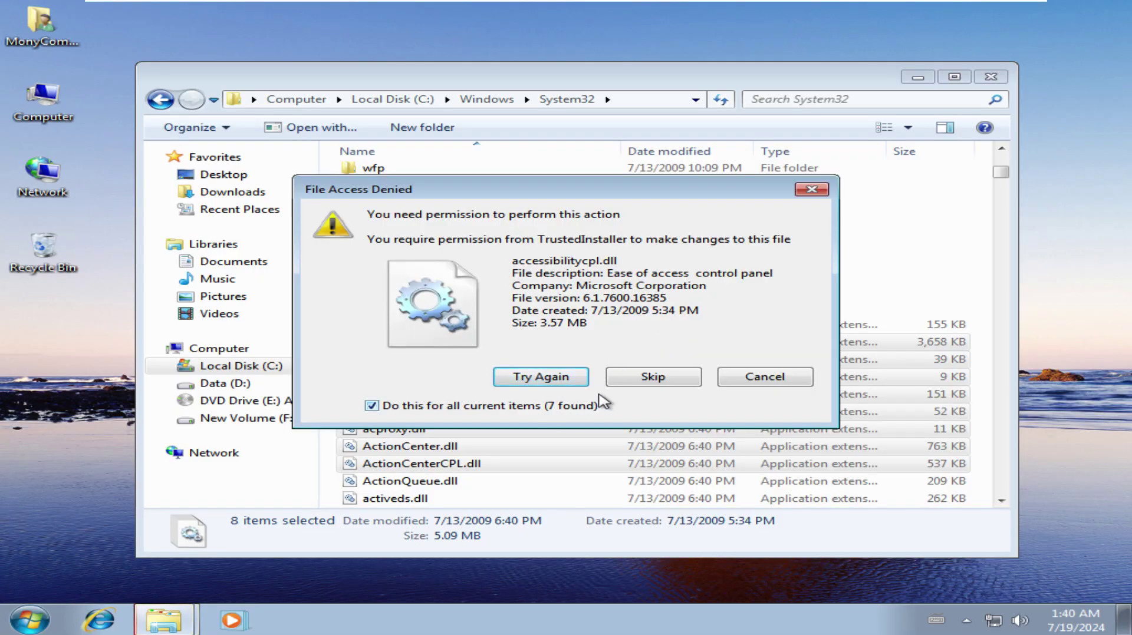
left_click(626, 381)
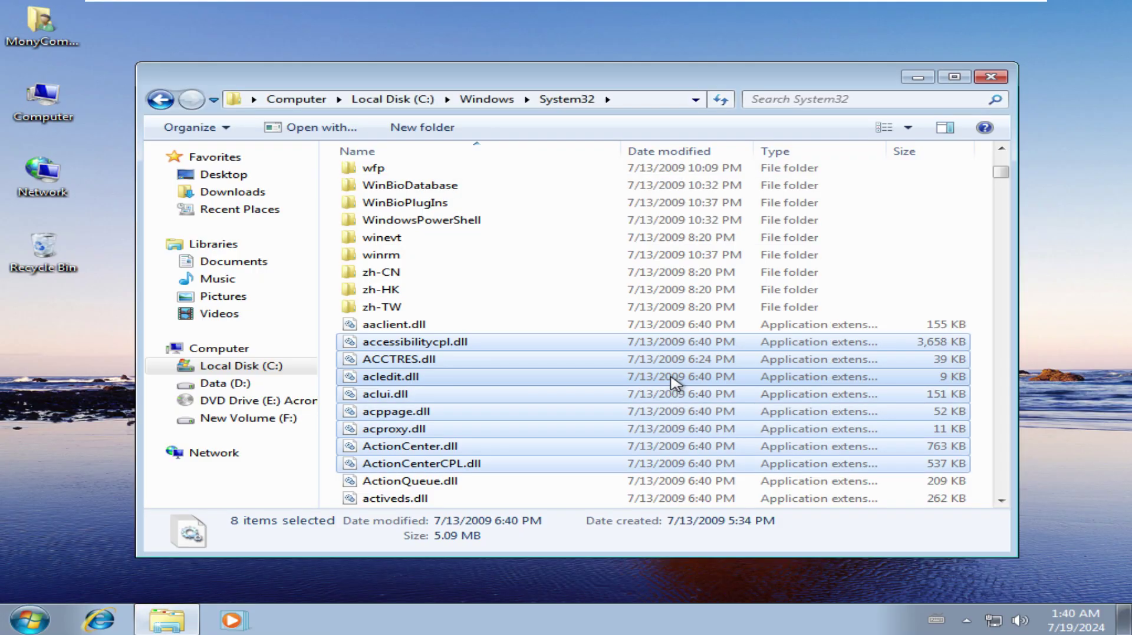
left_click(675, 411)
- Close the System32 folder window and restart Windows to reach the Acronis boot menu
left_click(991, 76)
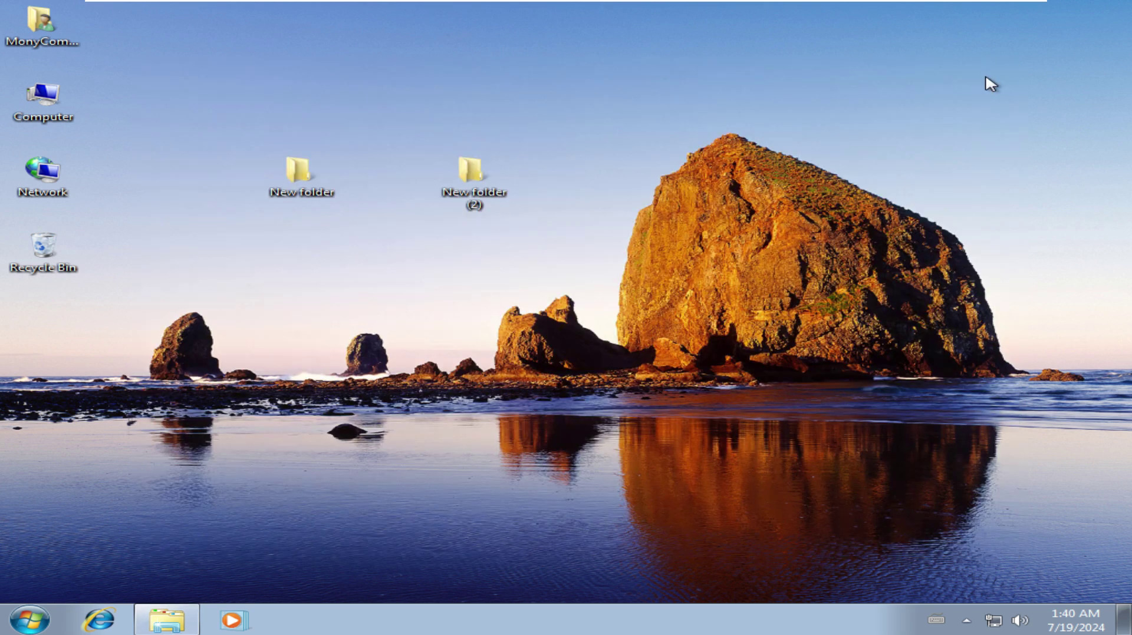
left_click(29, 620)
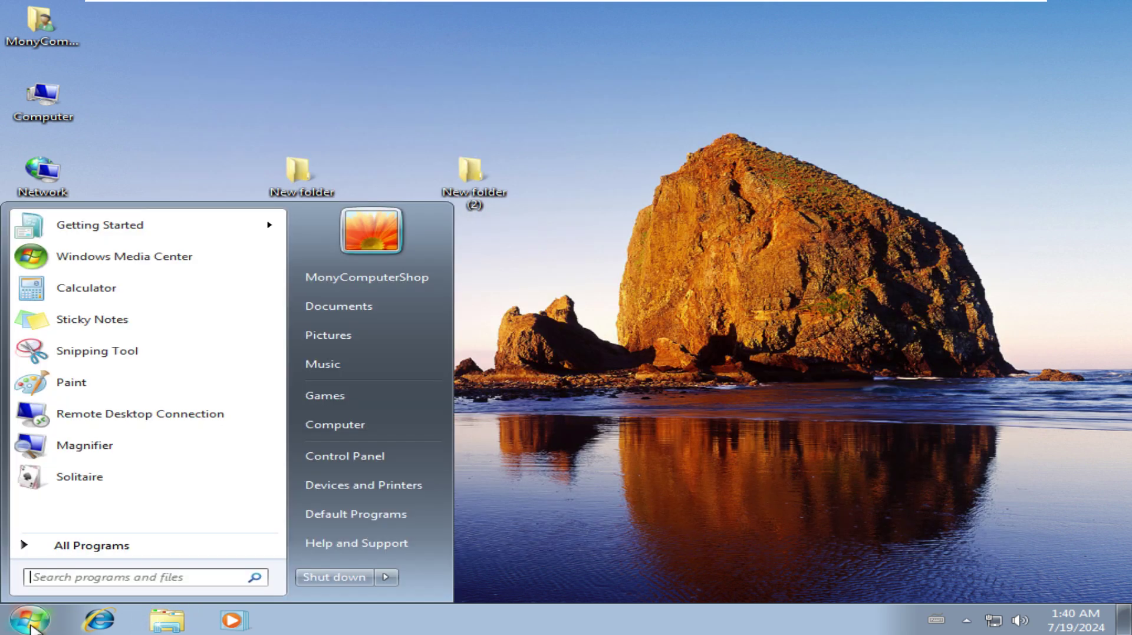
left_click(386, 577)
left_click(458, 539)
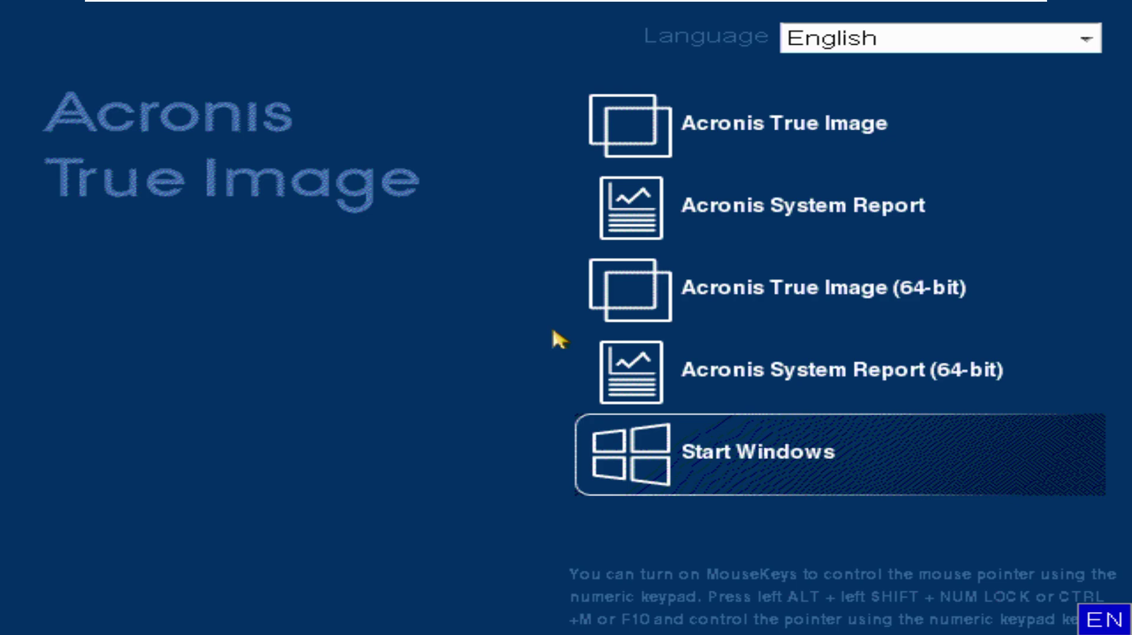
- Start Windows and move the New folder and New folder (2) desktop folders to the Recycle Bin
left_click(708, 467)
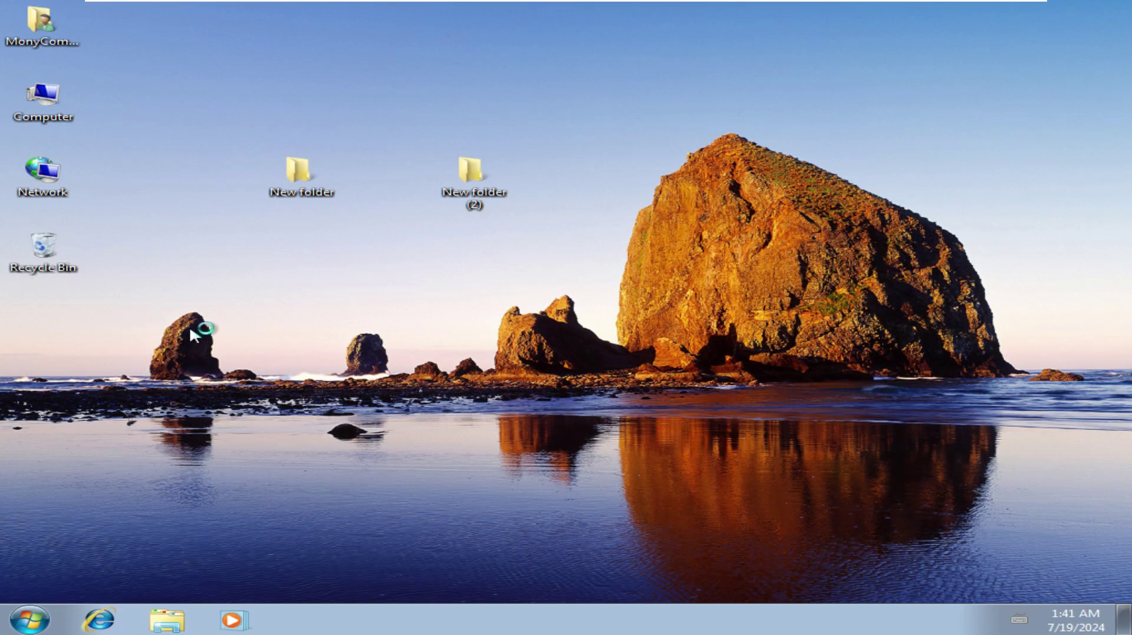
left_click_drag(233, 78, 679, 348)
key("Delete")
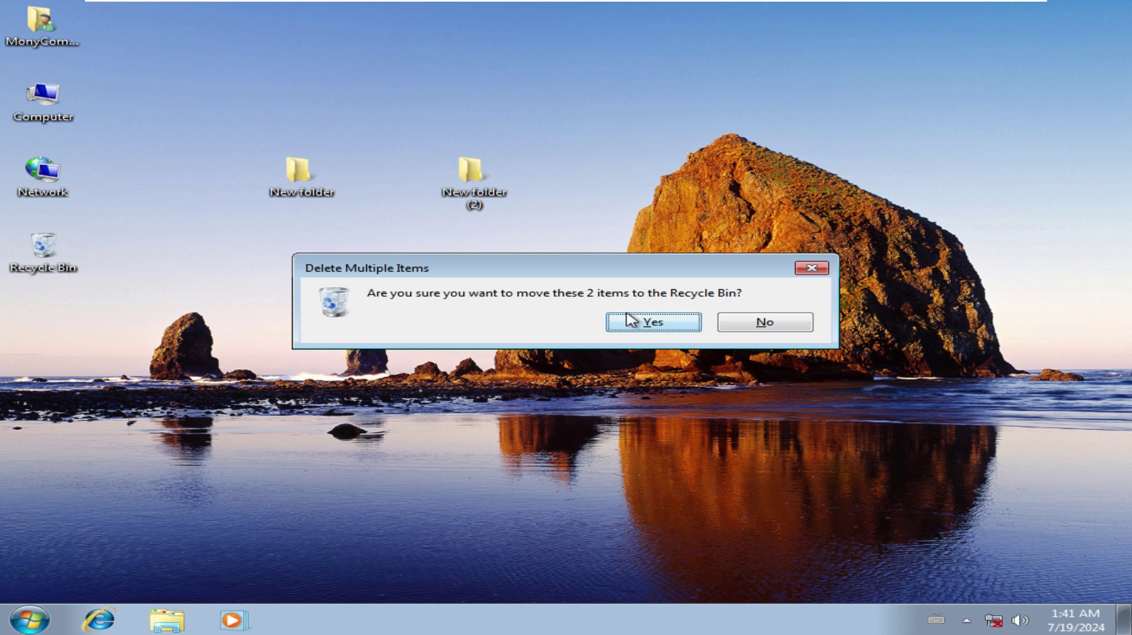
left_click(626, 323)
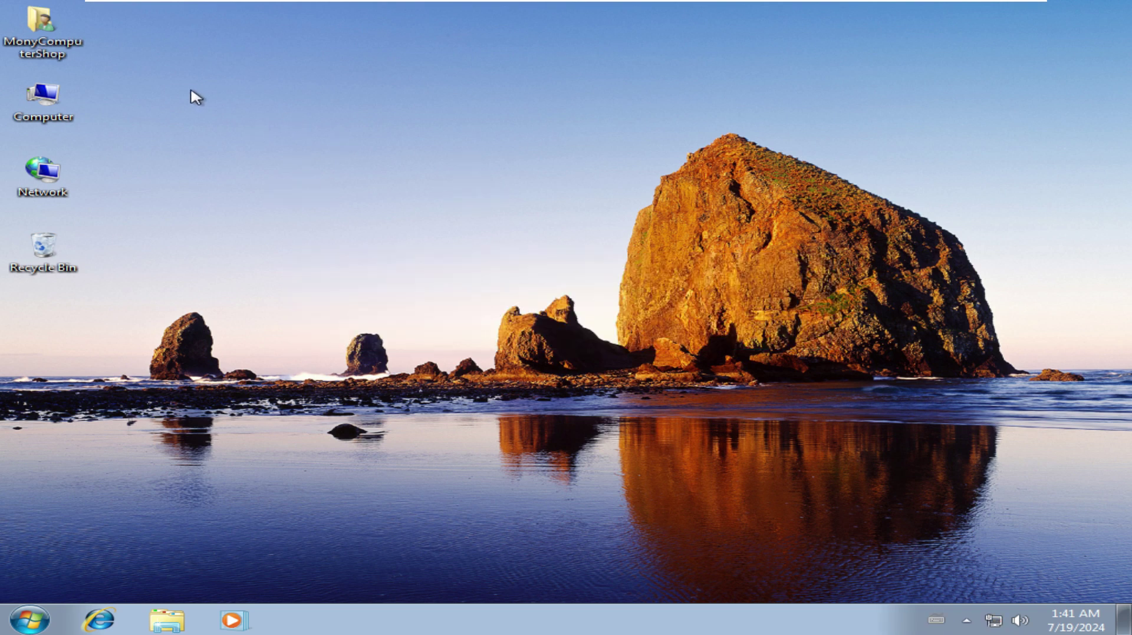
right_click(198, 170)
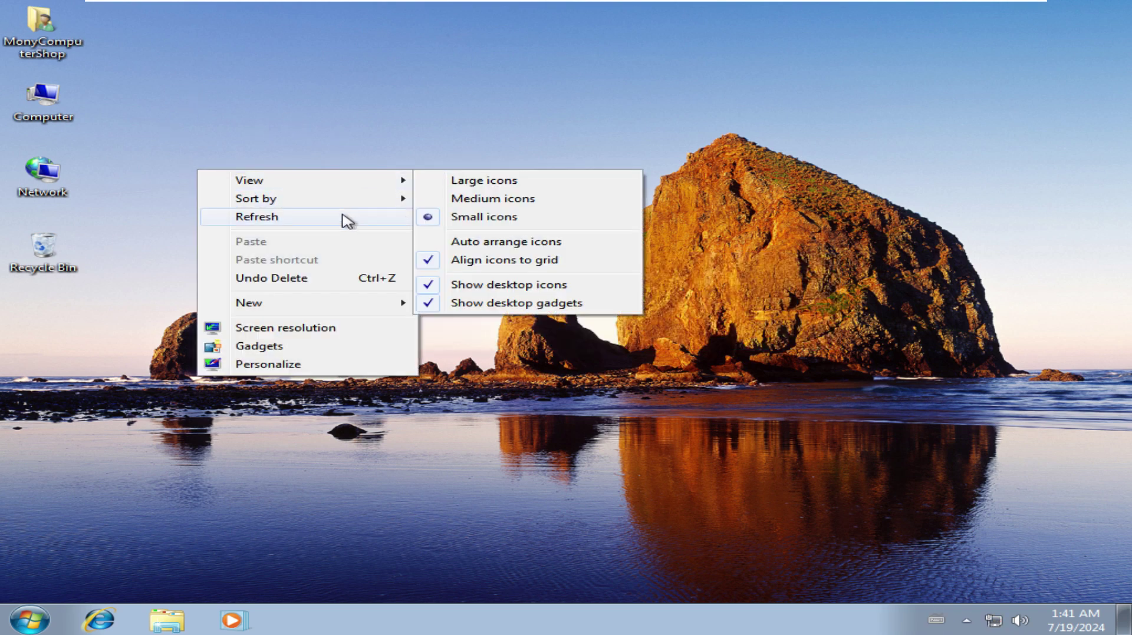
left_click(279, 329)
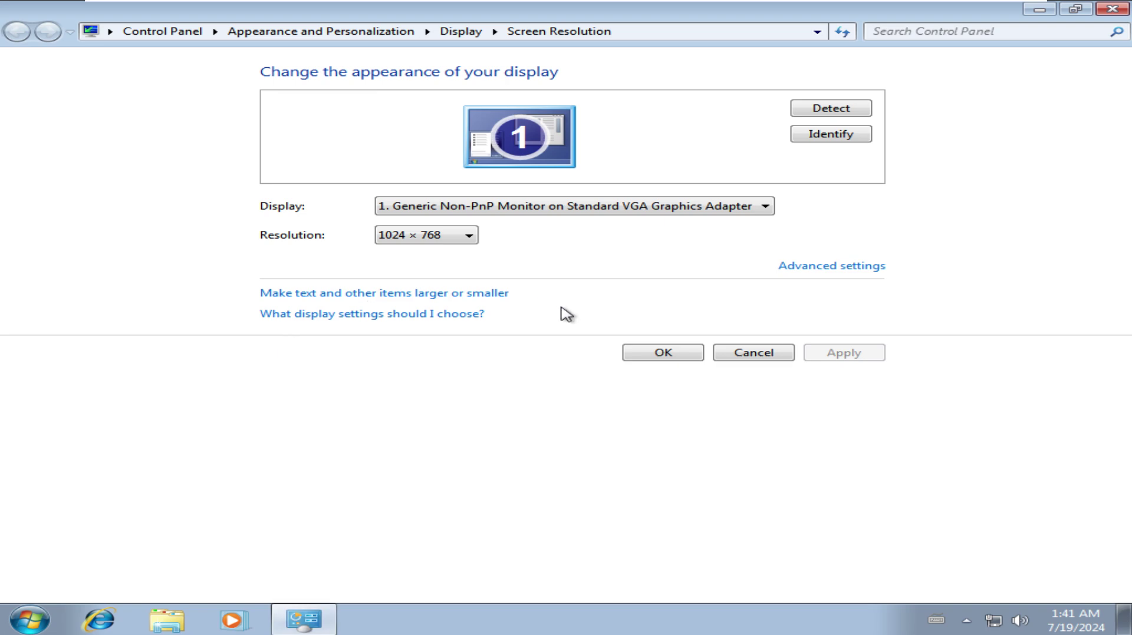
left_click(1112, 8)
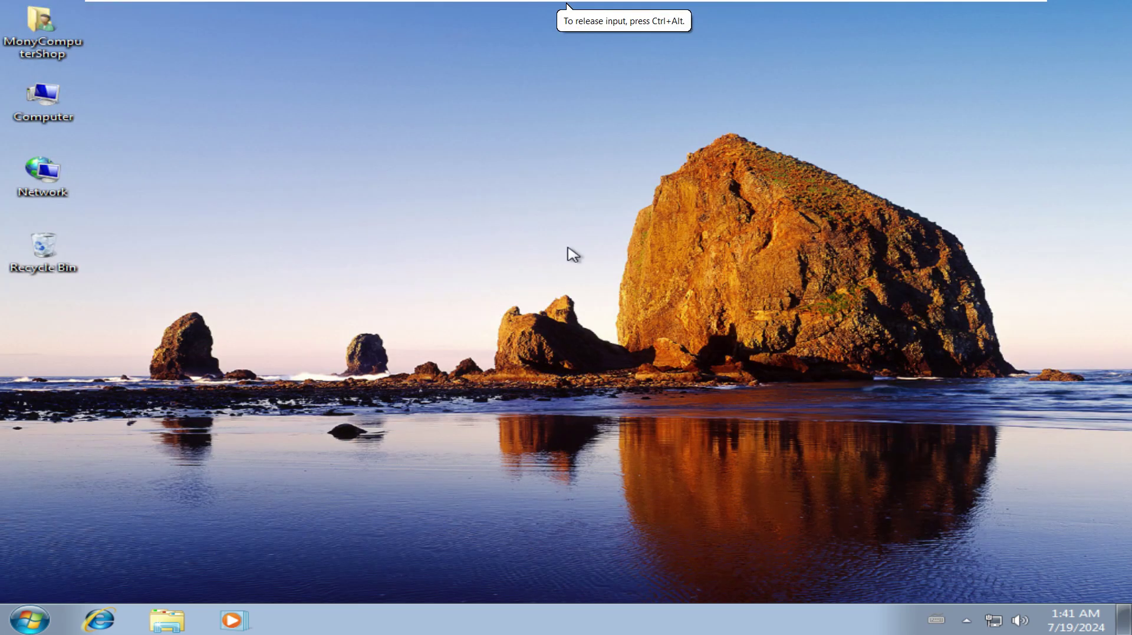
- Apply the Windows 7 Aero theme to the desktop and close the Personalization window
right_click(568, 249)
left_click(637, 460)
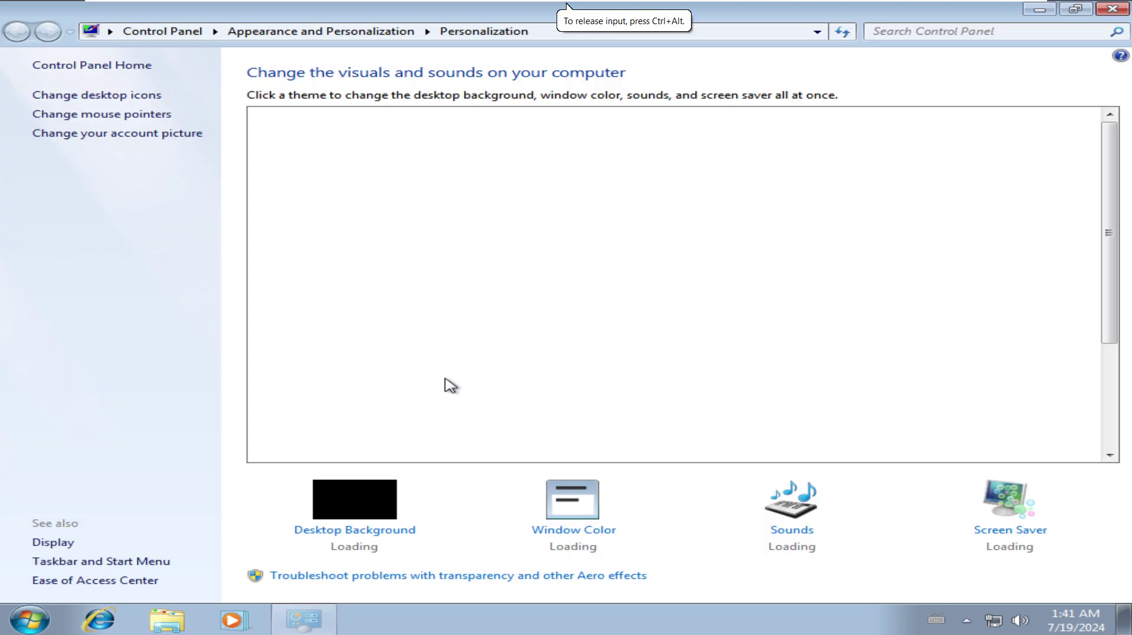
left_click(349, 193)
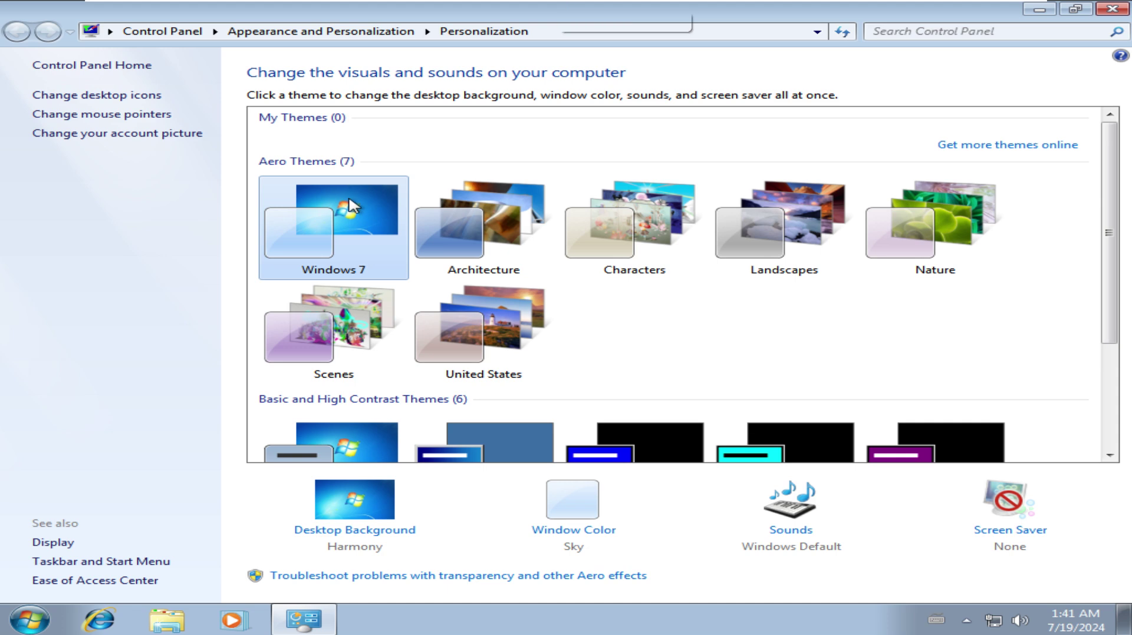
left_click(1112, 8)
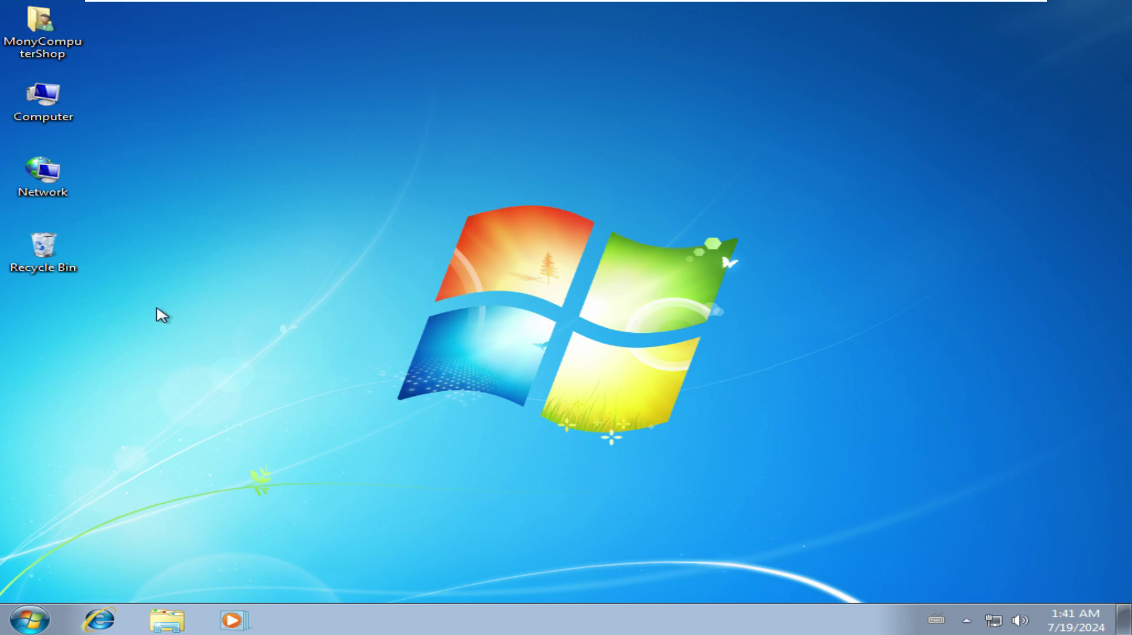
- Restart Windows and boot into Acronis True Image
left_click(29, 620)
mouse_move(387, 578)
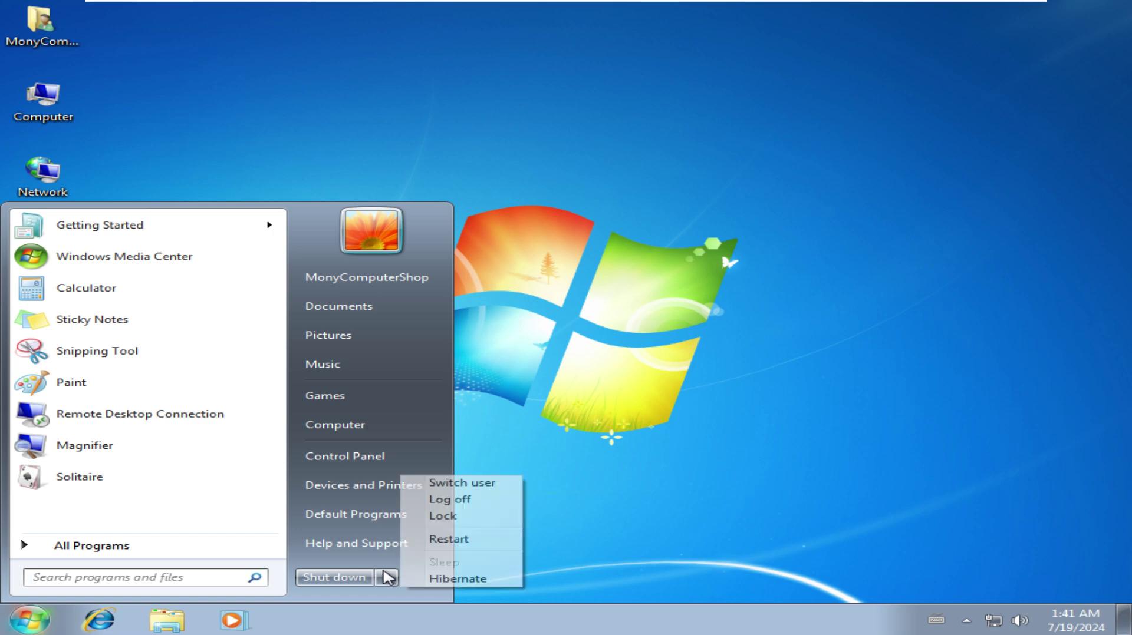
left_click(455, 539)
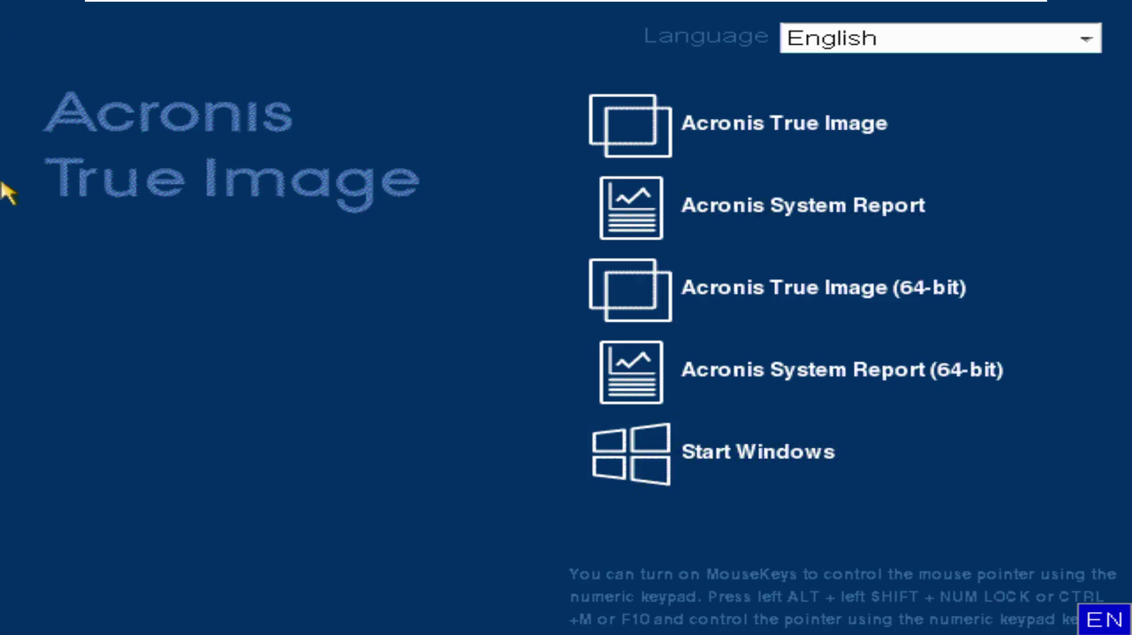
left_click(760, 127)
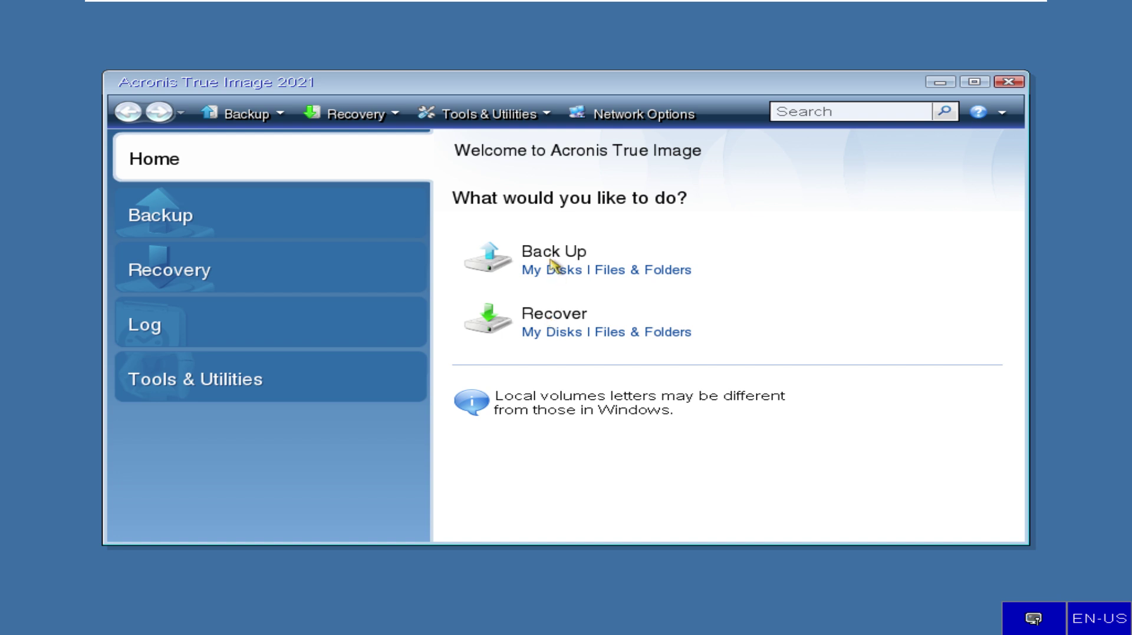
- Go to the disk backups available for recovery and browse to the F:\MyBackup.tibx archive on New Volume (F:)
left_click(510, 323)
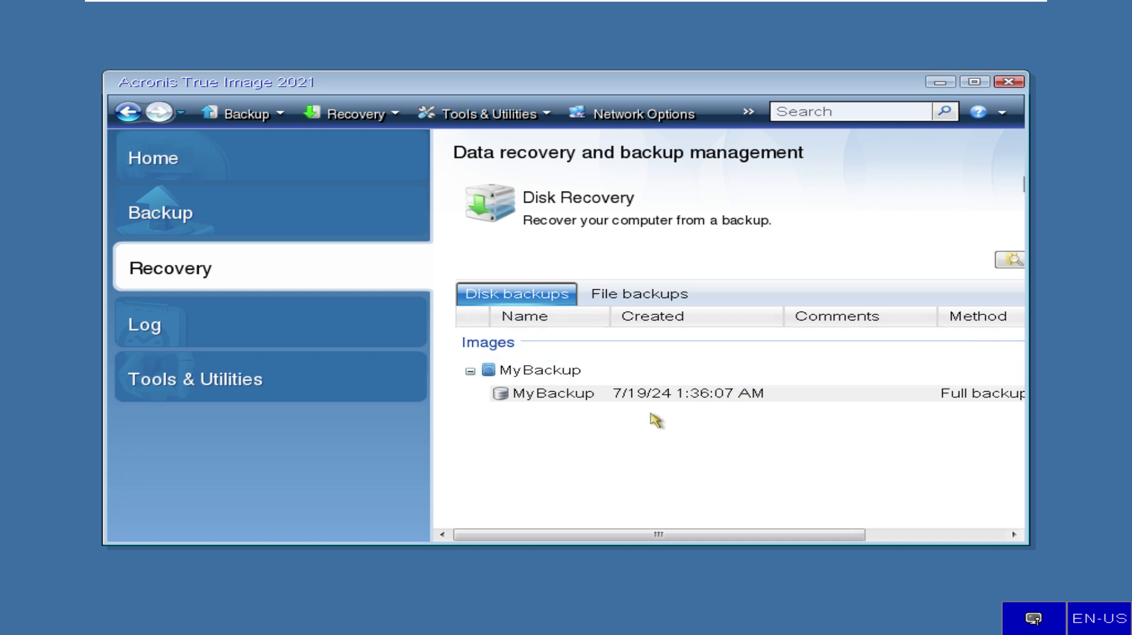
left_click(567, 398)
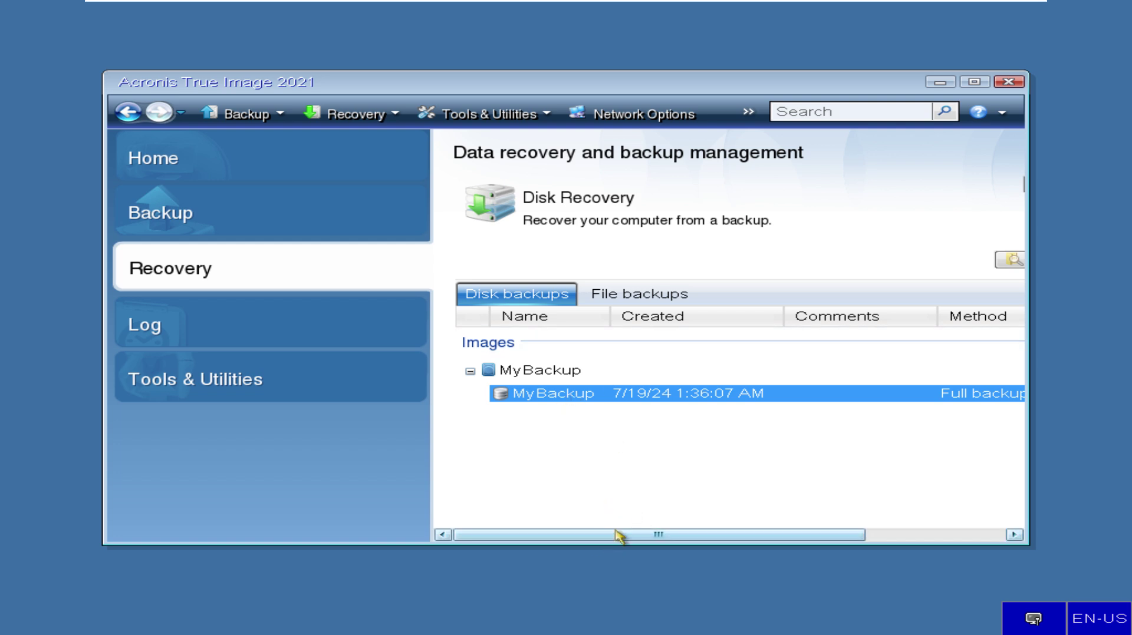
left_click_drag(617, 535, 962, 536)
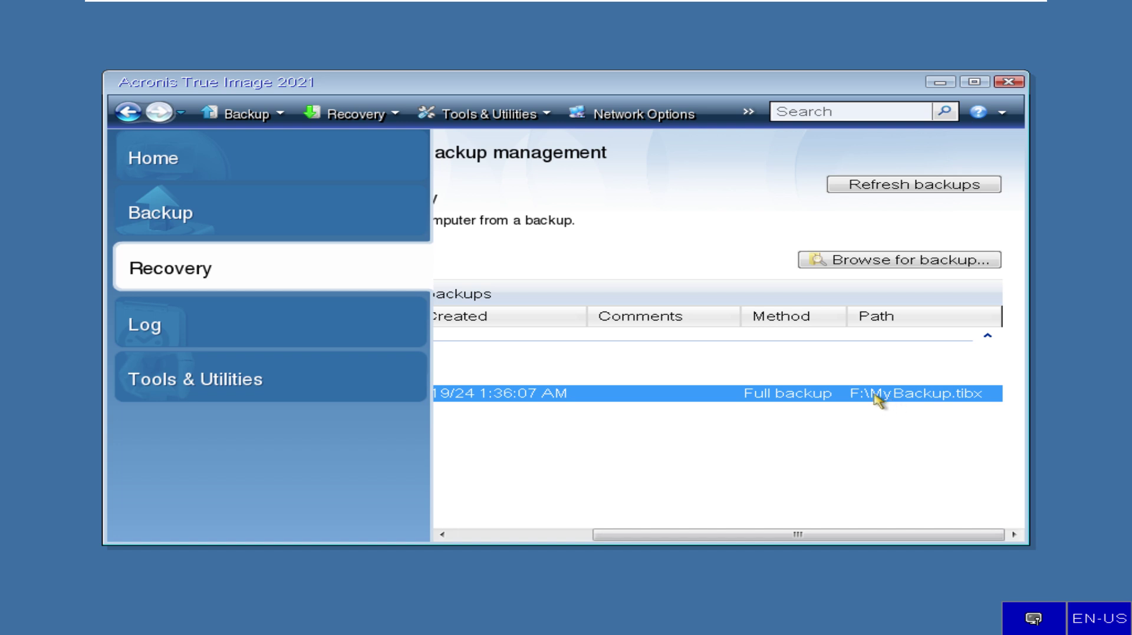
left_click(923, 263)
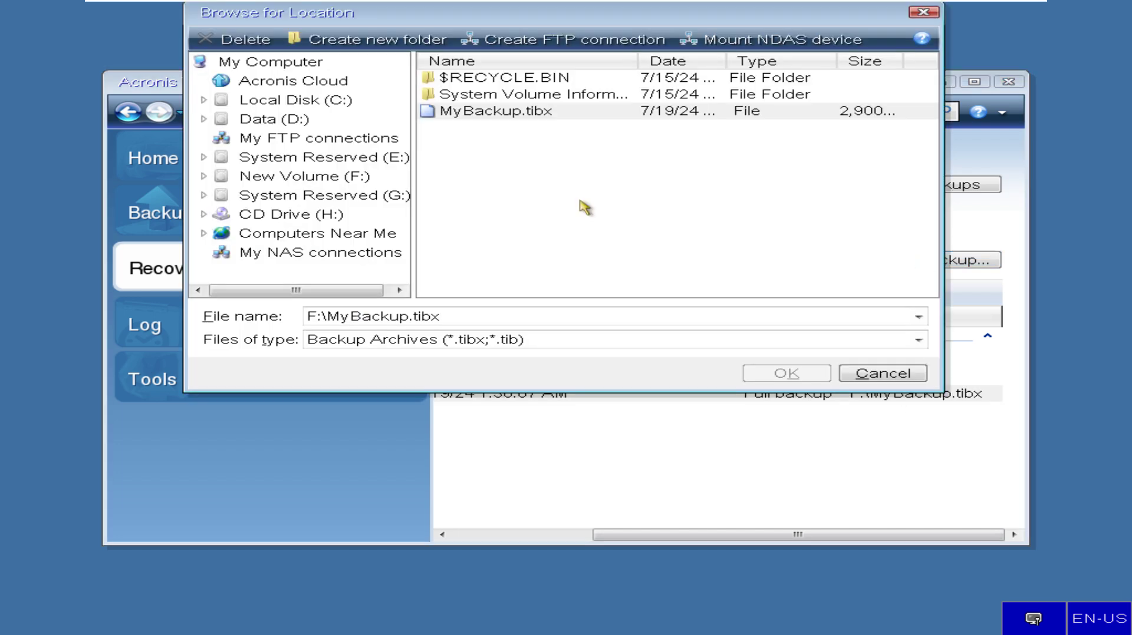
left_click(506, 117)
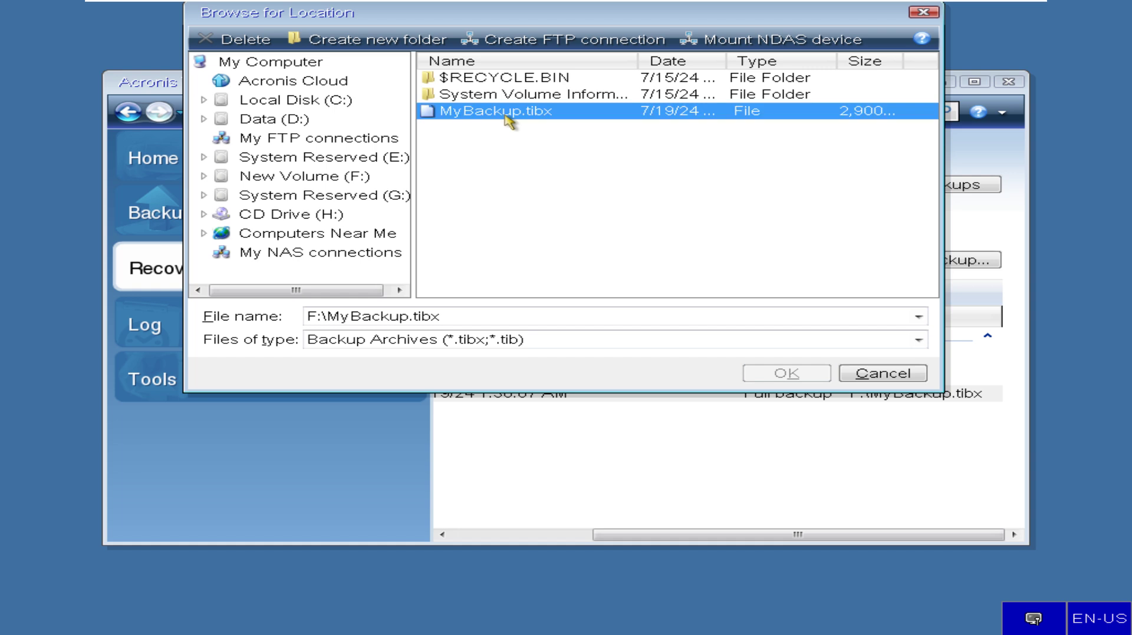
left_click(374, 177)
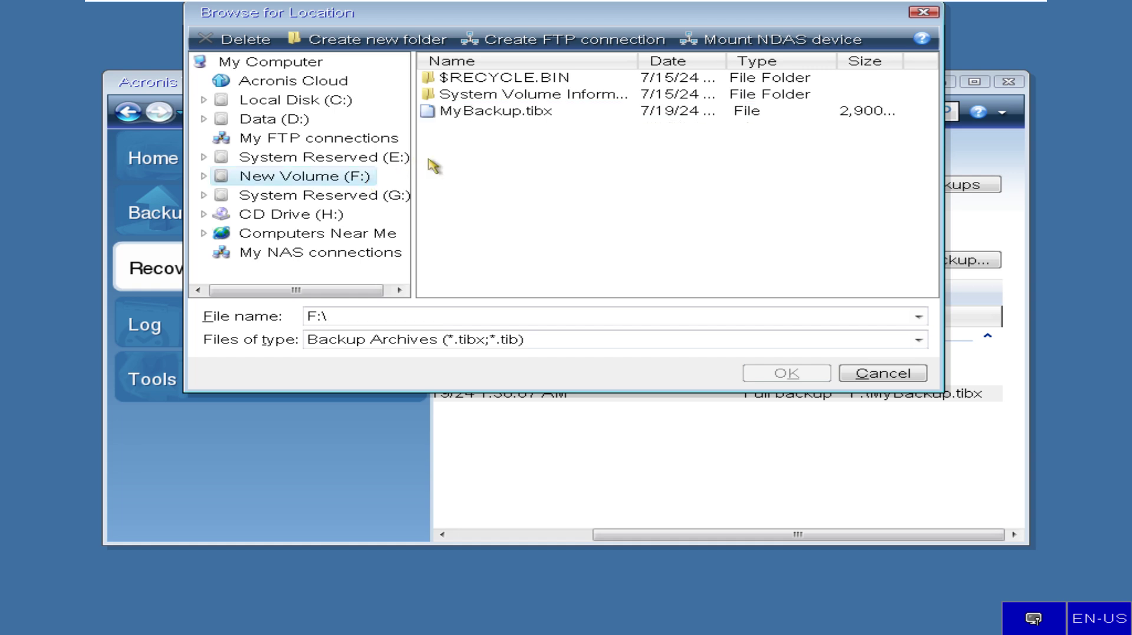
left_click(487, 118)
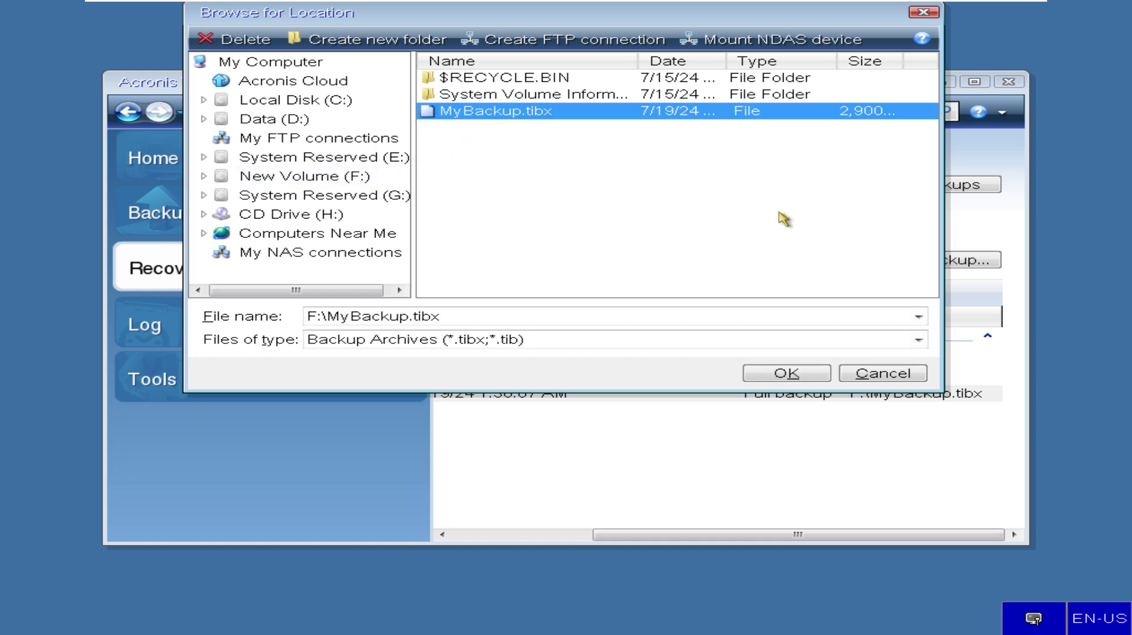
left_click(825, 372)
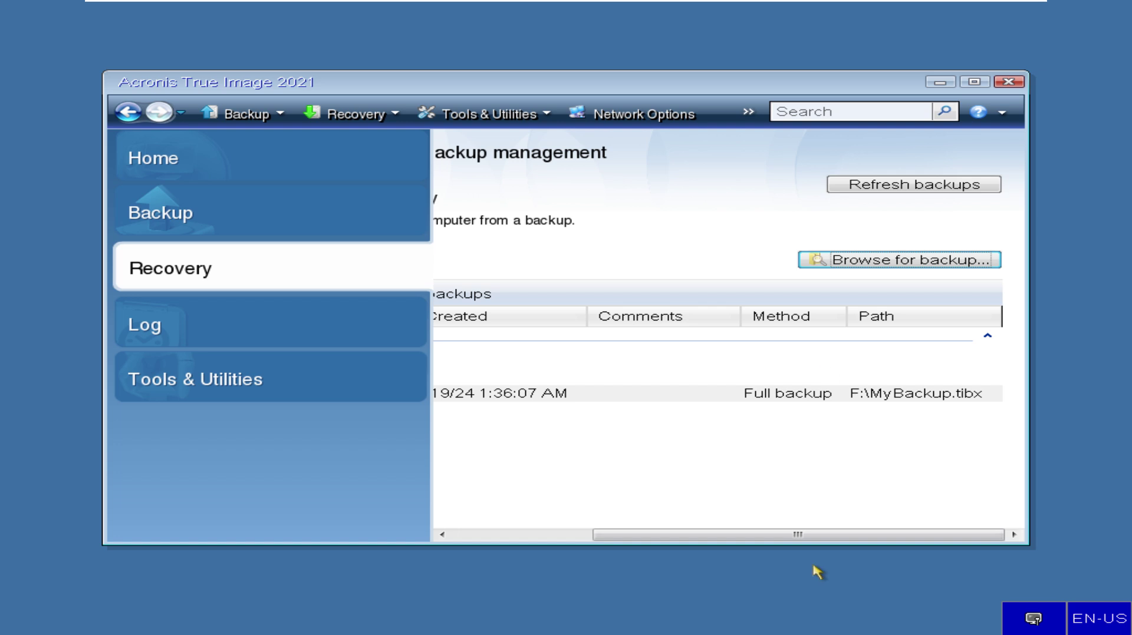
- Select the MyBackup full backup and refresh the list of backups
left_click_drag(795, 536, 505, 541)
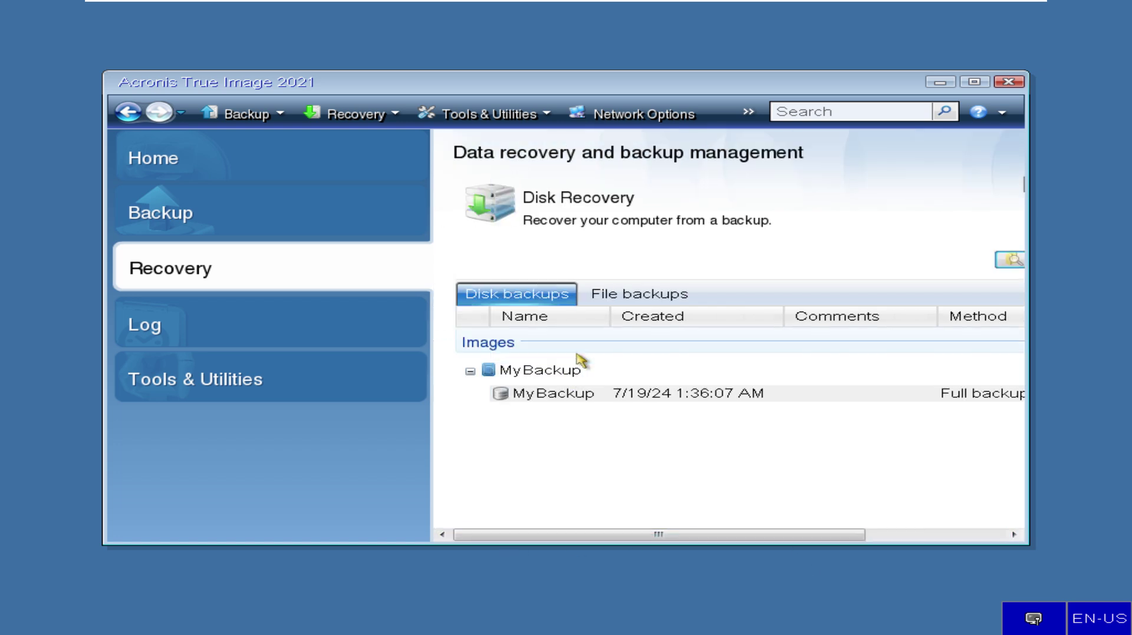
left_click(576, 394)
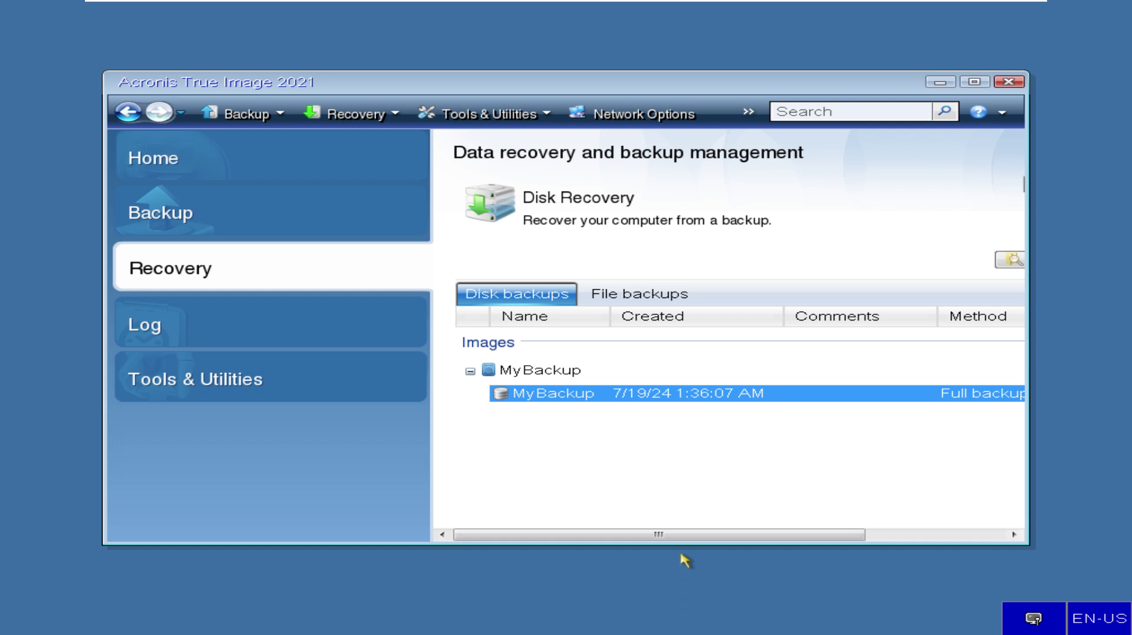
left_click_drag(672, 535, 862, 534)
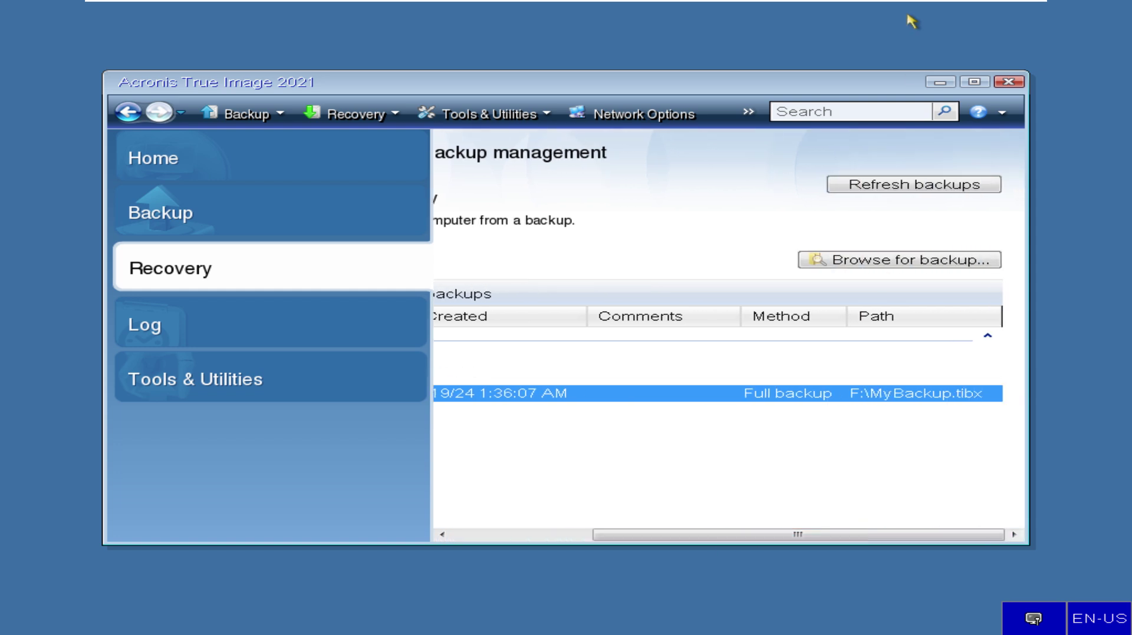
left_click(928, 187)
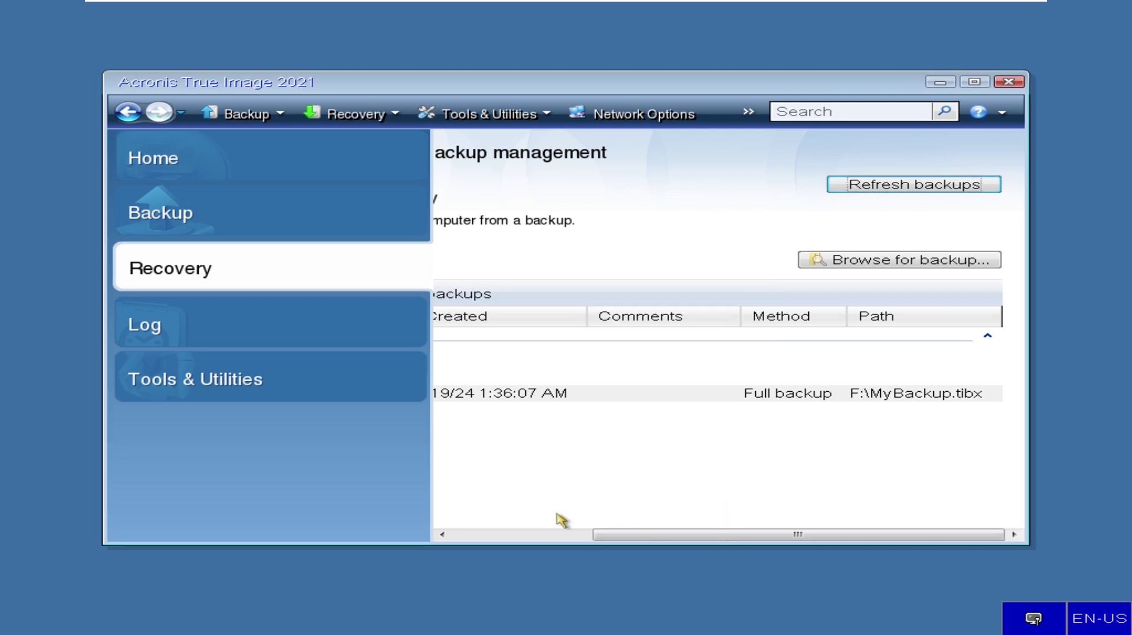
left_click_drag(614, 535, 444, 525)
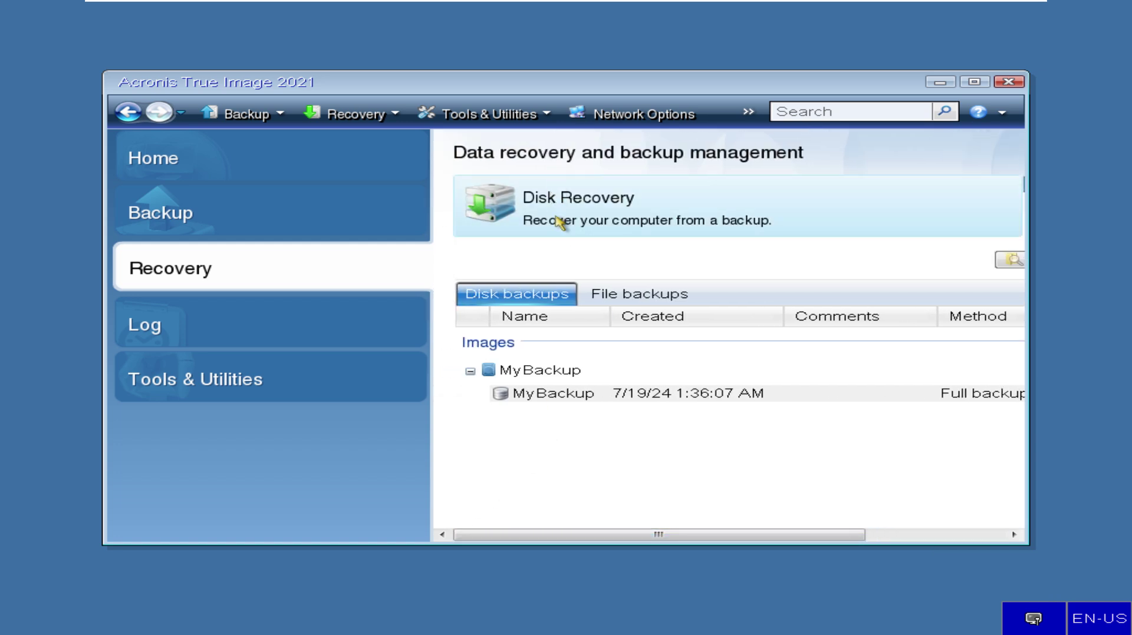
- Start a disk recovery from the MyBackup full backup, using the method that recovers whole disks and partitions
left_click(575, 206)
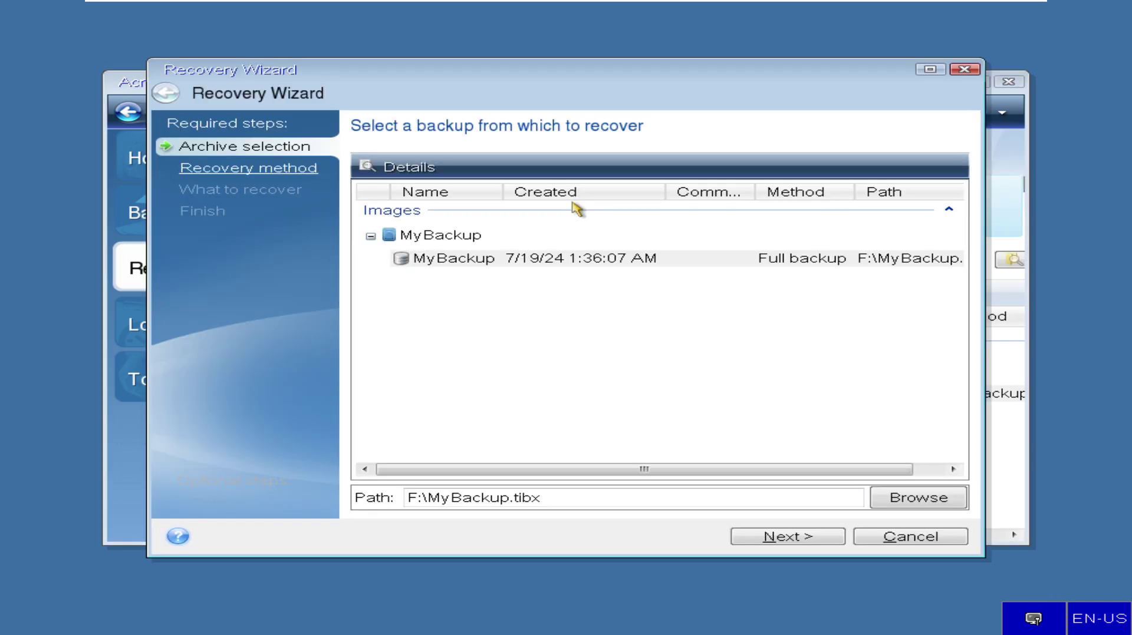
left_click(557, 262)
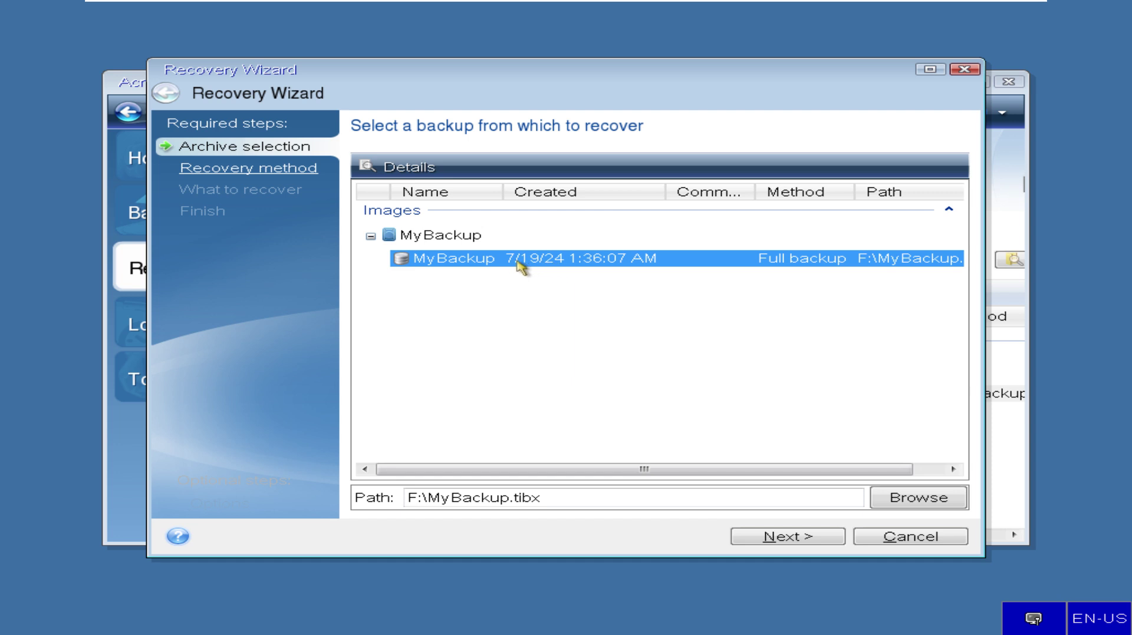
left_click(817, 541)
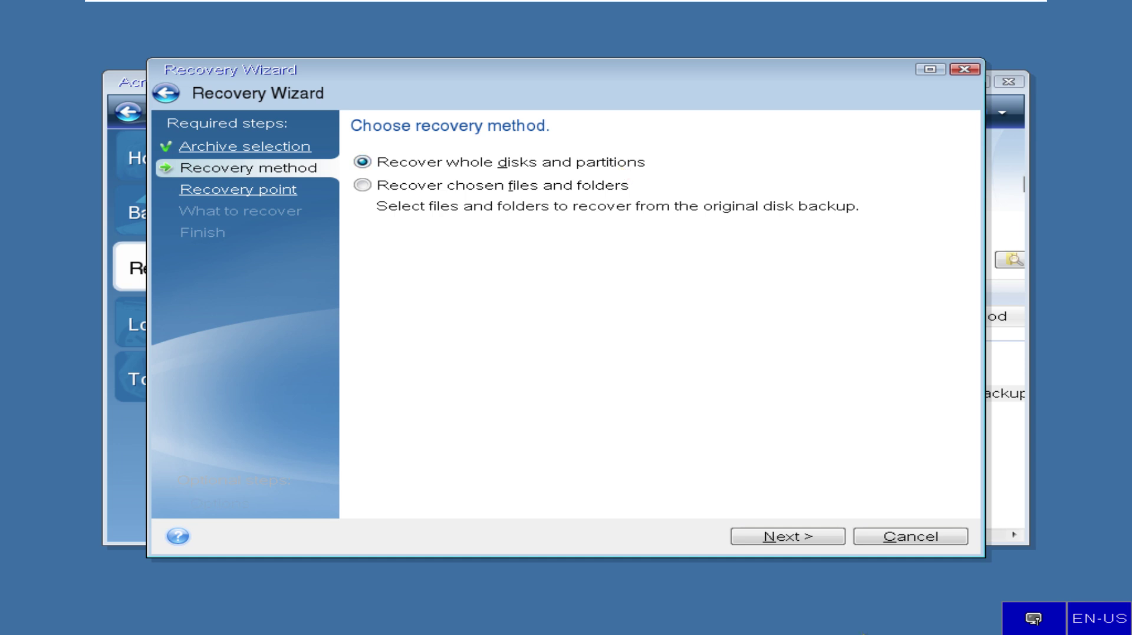
left_click(816, 539)
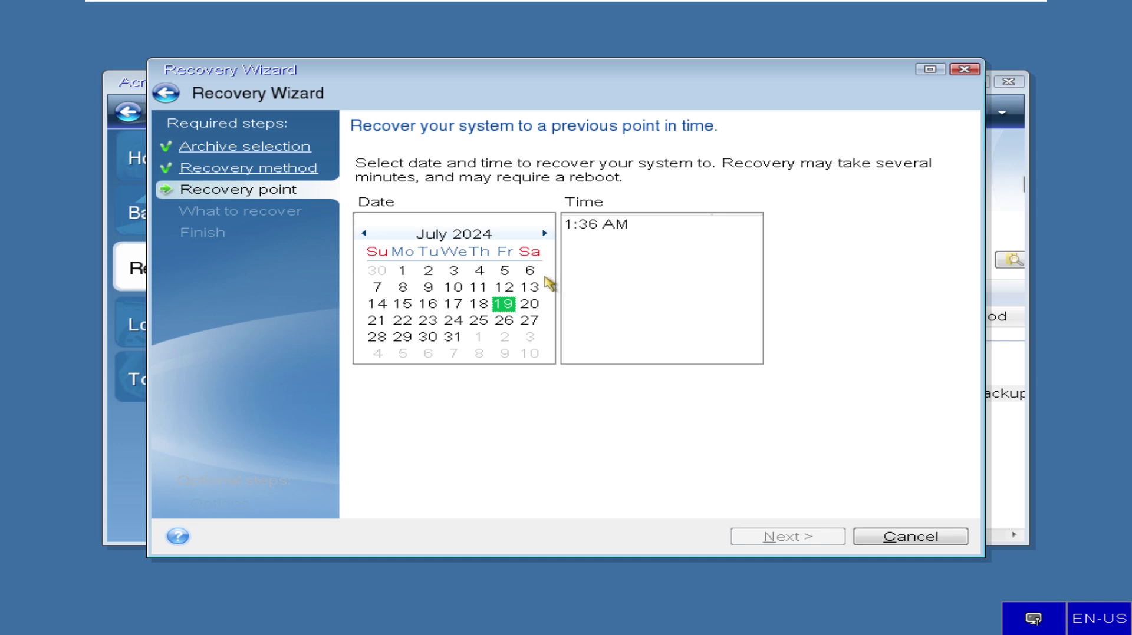
- Set the recovery point to July 19, 2024 at 1:36 AM
left_click(478, 271)
left_click(502, 302)
left_click(505, 320)
left_click(513, 302)
left_click(592, 232)
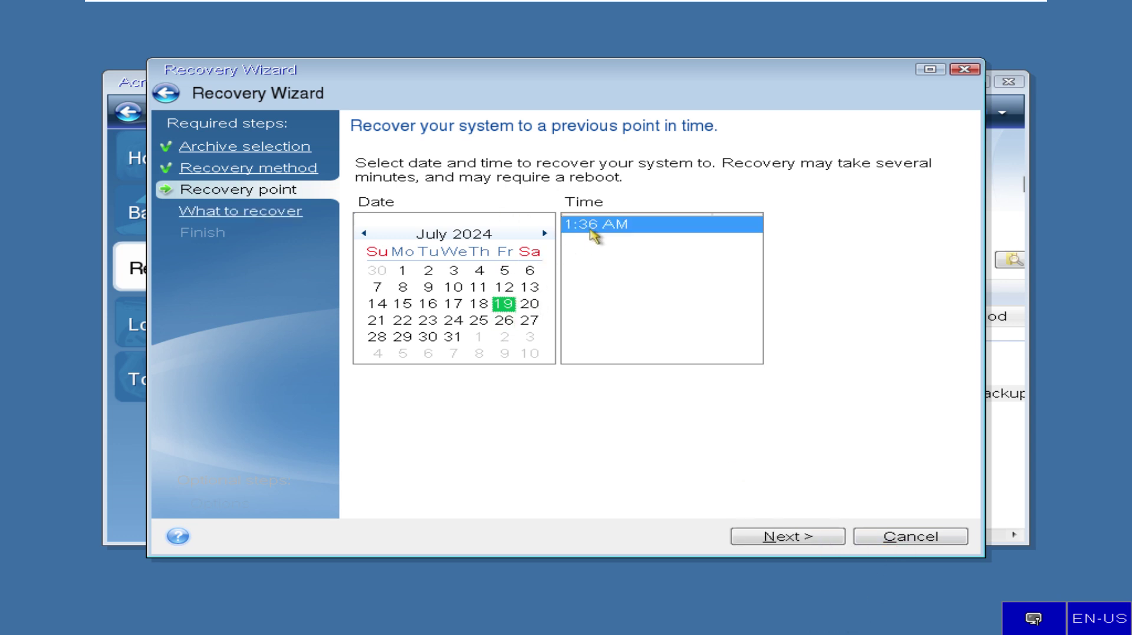
left_click(815, 541)
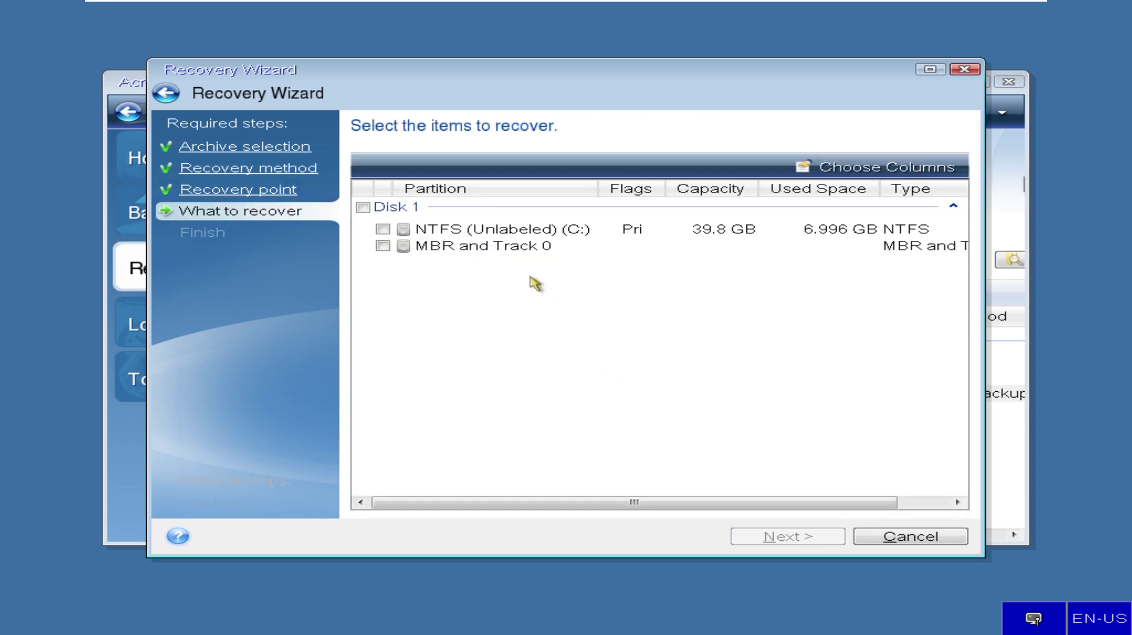
- Choose only the NTFS (C:) partition for recovery, keep its default location, type and size, and run the recovery
left_click(383, 229)
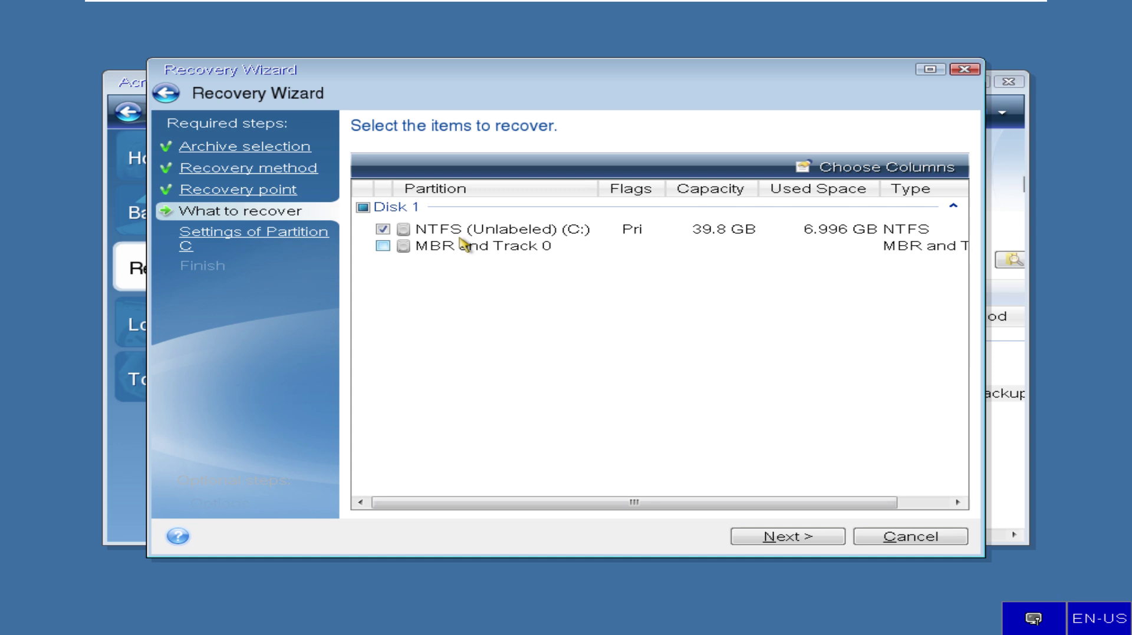
left_click(814, 538)
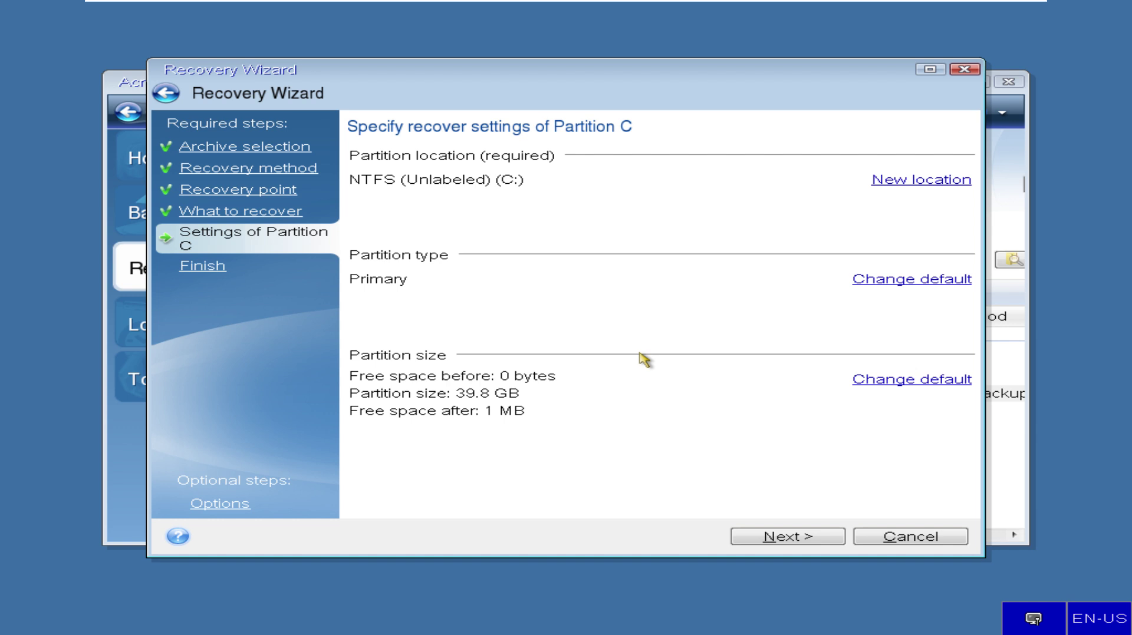
left_click(821, 538)
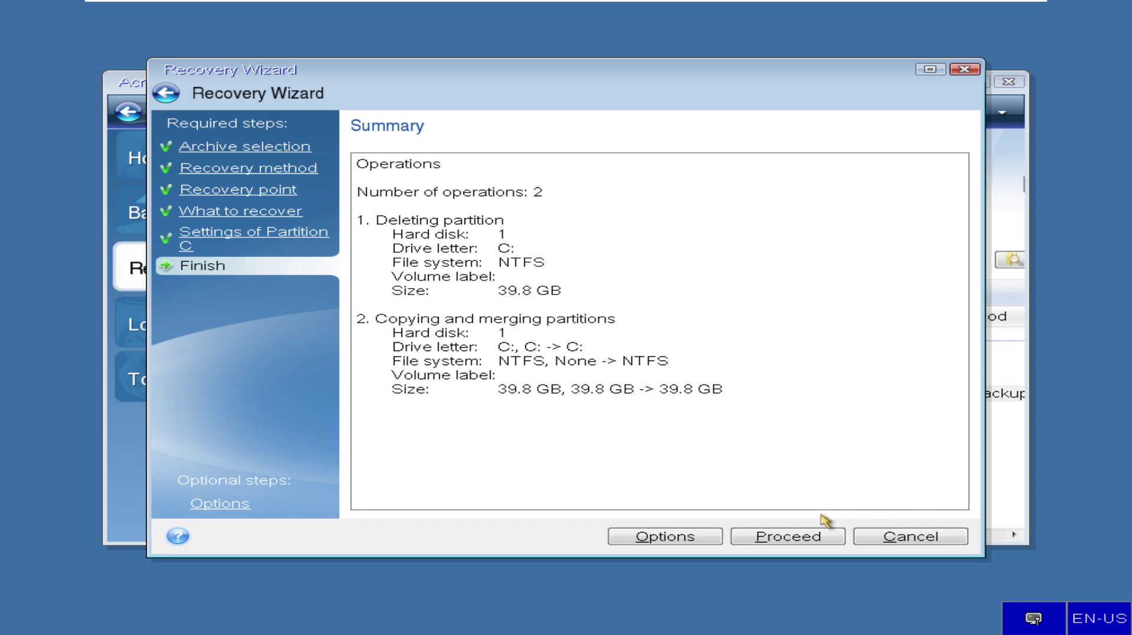
left_click(813, 537)
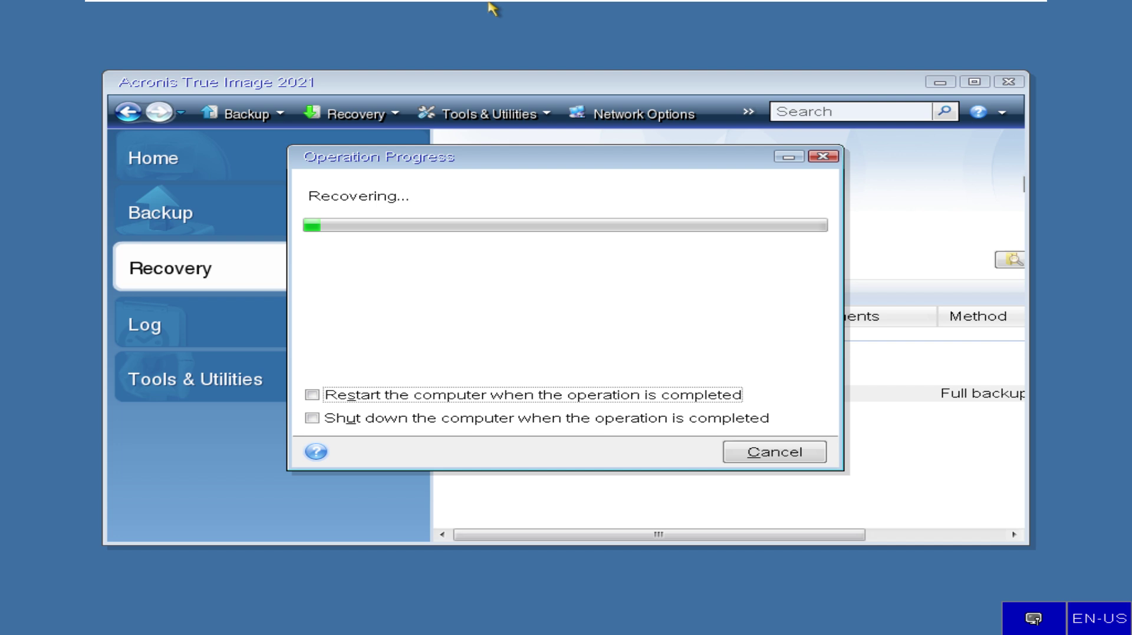
mouse_move(596, 2)
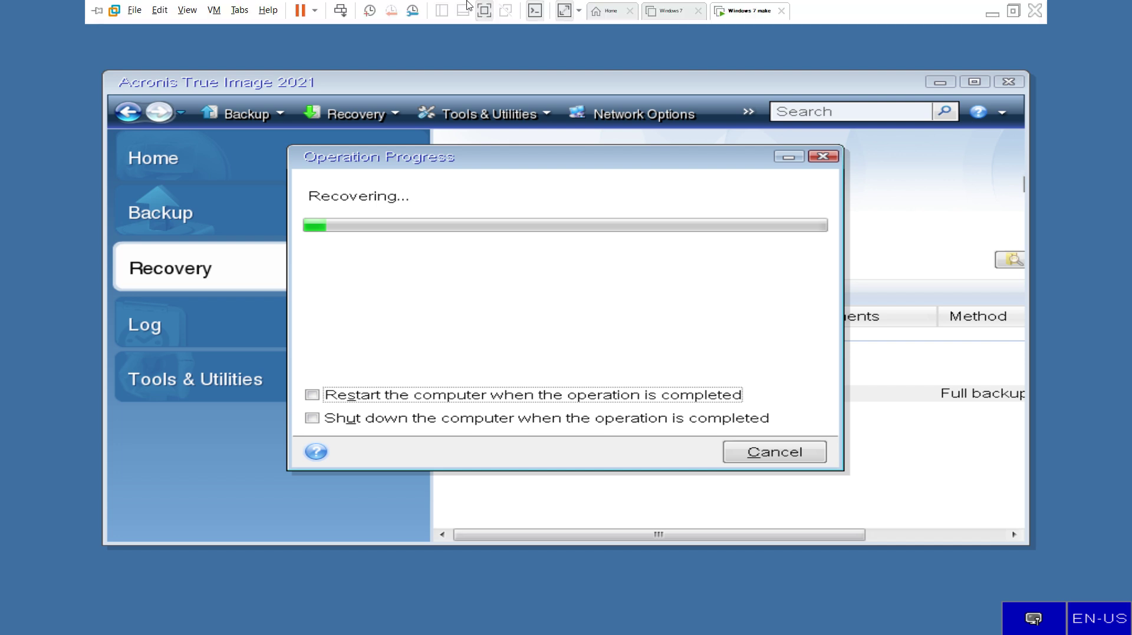
left_click(489, 13)
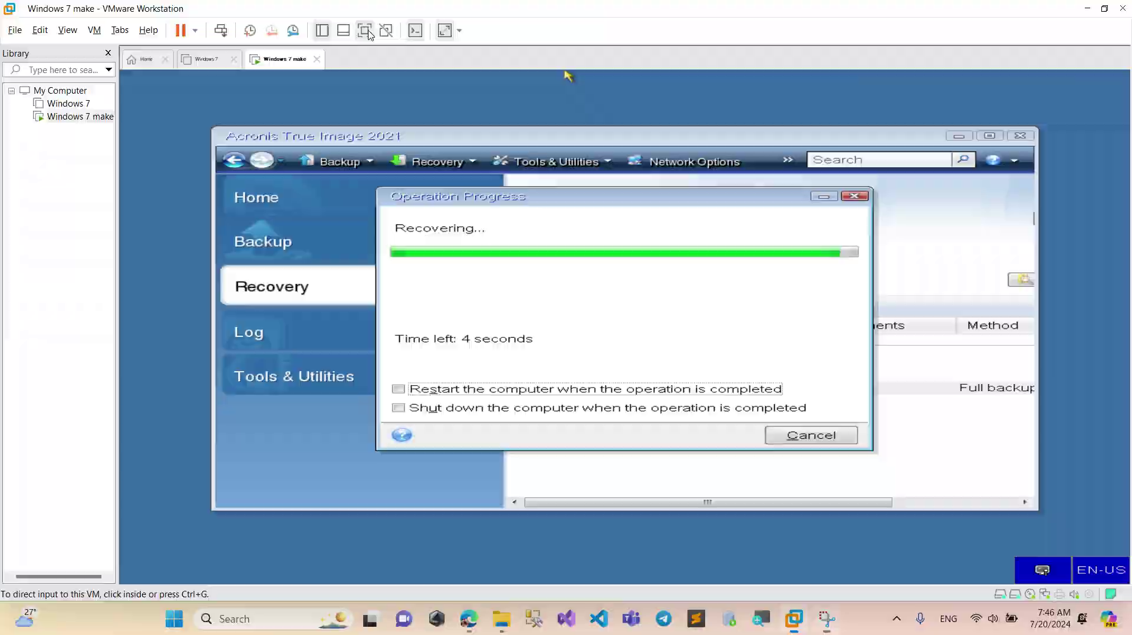
left_click(368, 32)
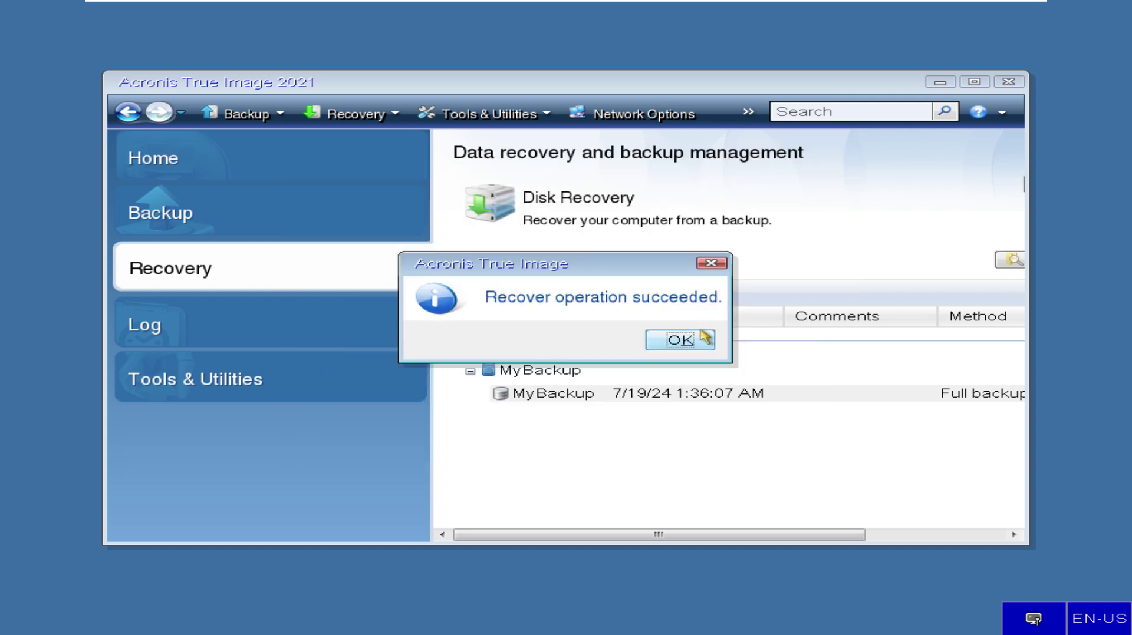
- Acknowledge the completed recovery, close Acronis True Image 2021 and start Windows from the Acronis boot menu
left_click(681, 340)
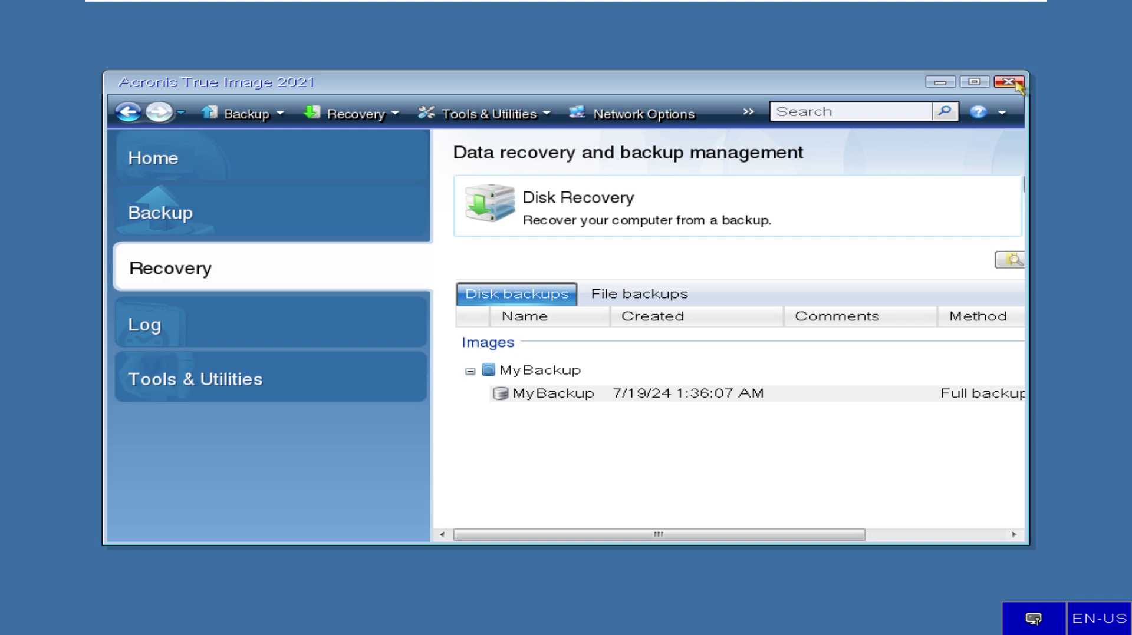
left_click(1016, 84)
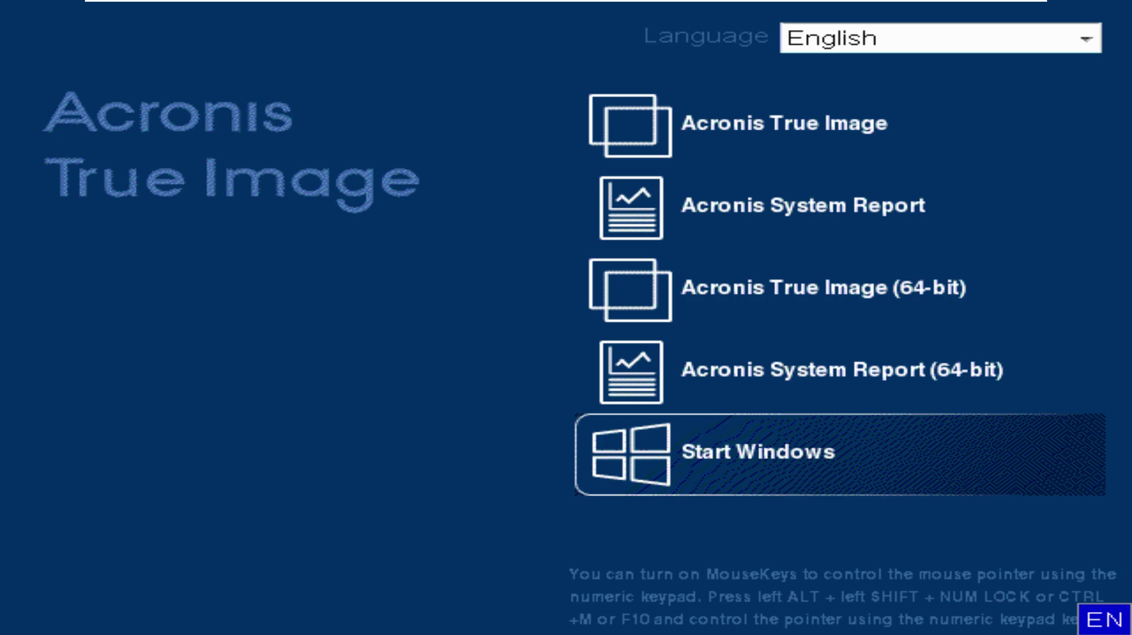
left_click(900, 479)
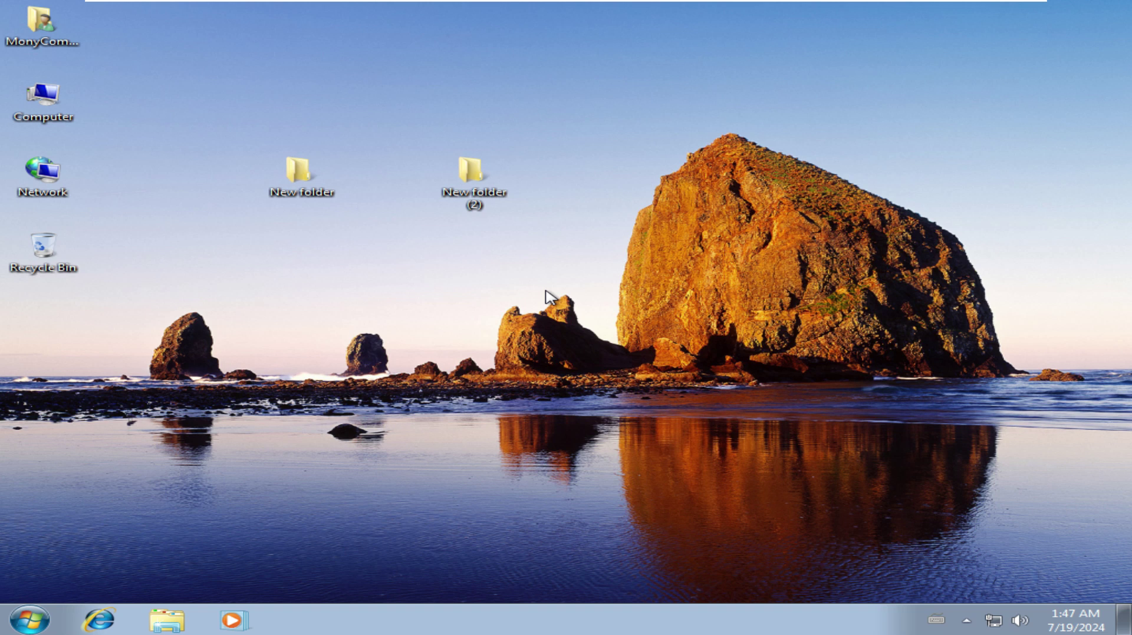
- Restart the recovered Windows 7 guest system from its desktop
left_click(33, 617)
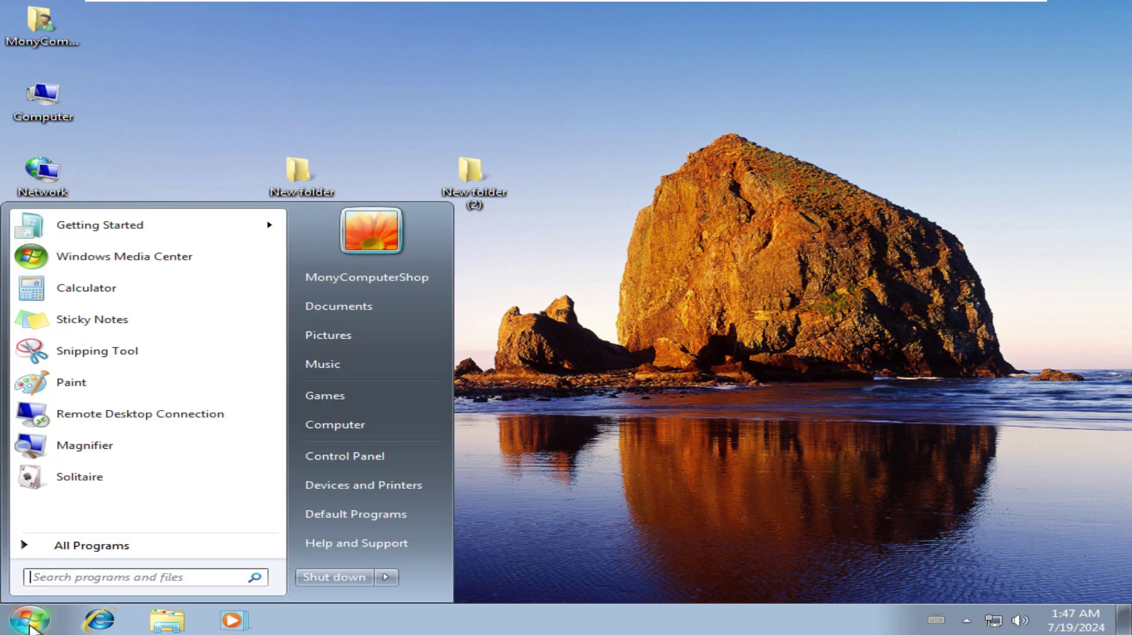
left_click(386, 579)
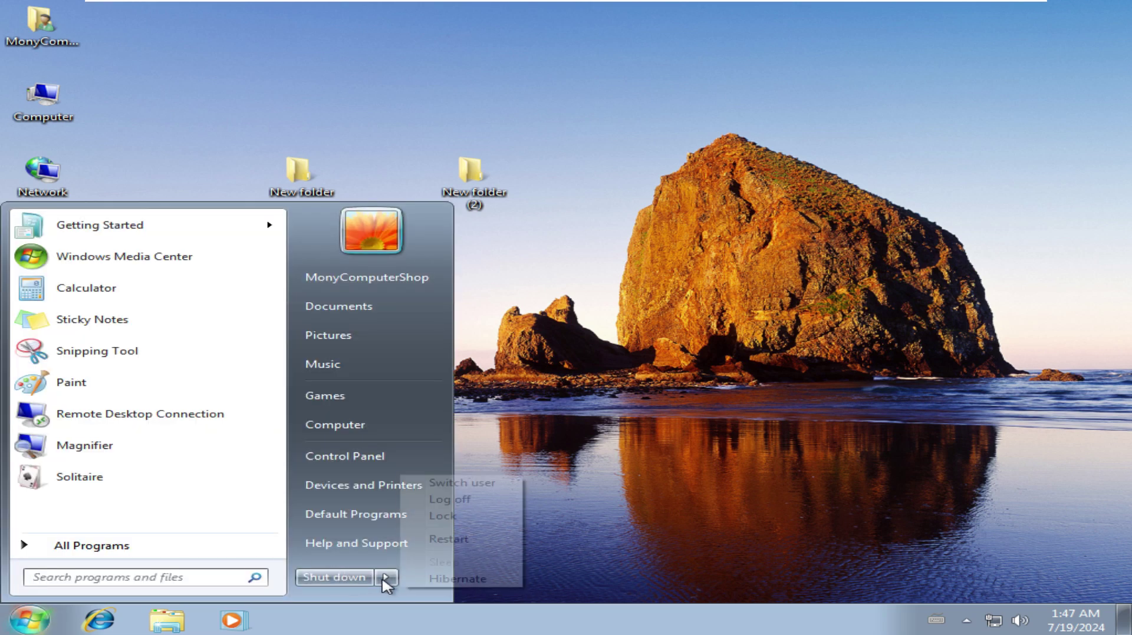
left_click(450, 538)
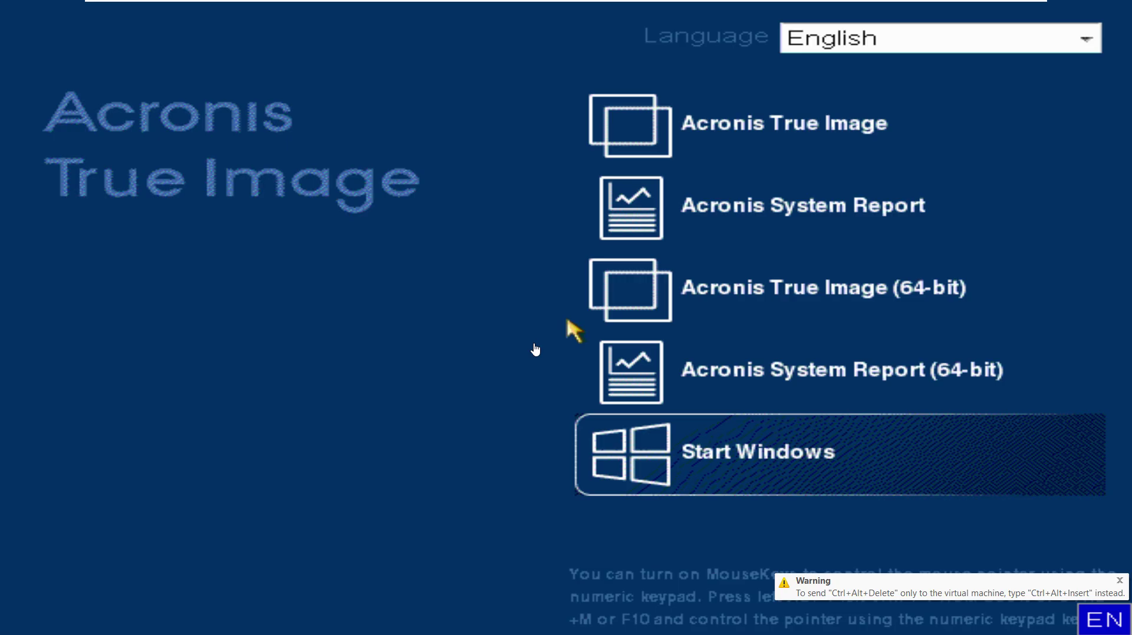
key("ctrl+shift+Escape")
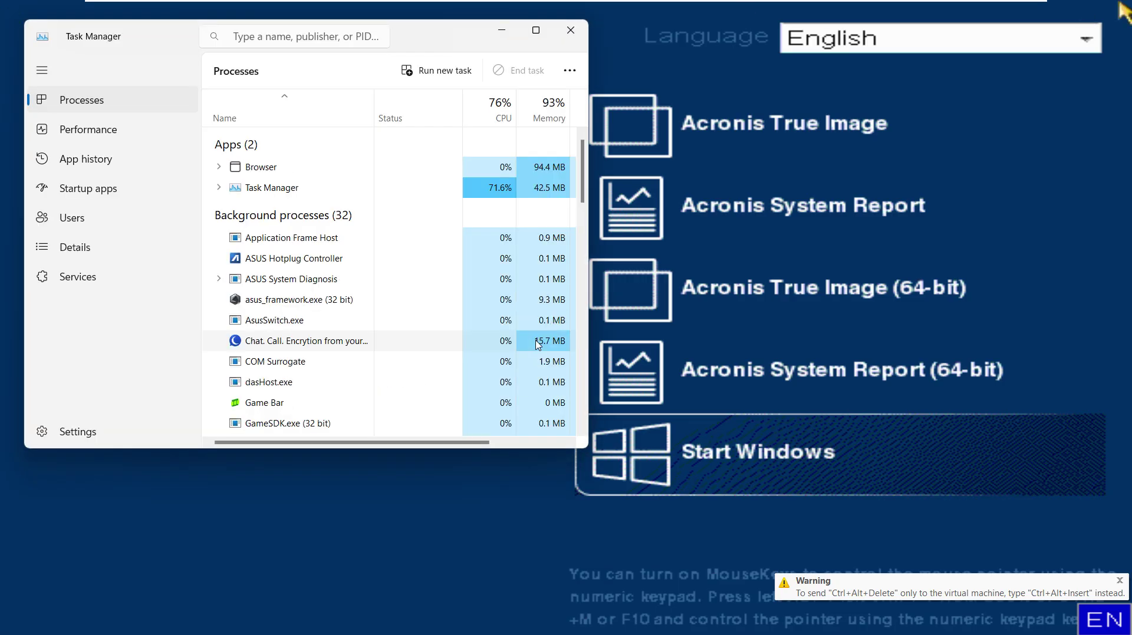
key("Up")
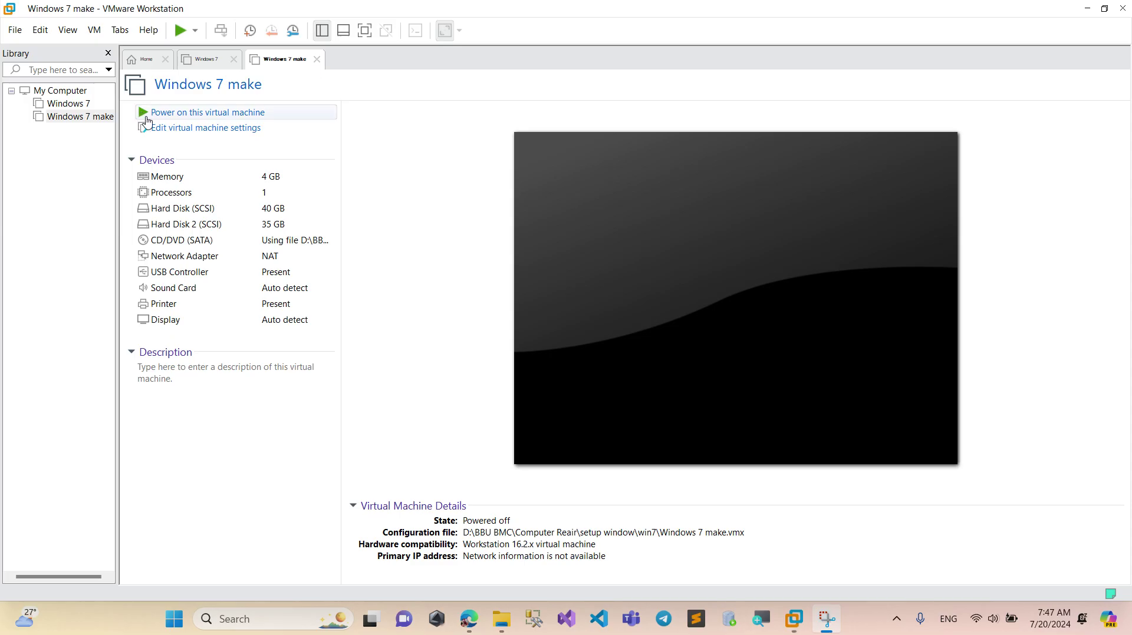
- Power on the Windows 7 make virtual machine and enter its BIOS setup utility during startup
left_click(168, 112)
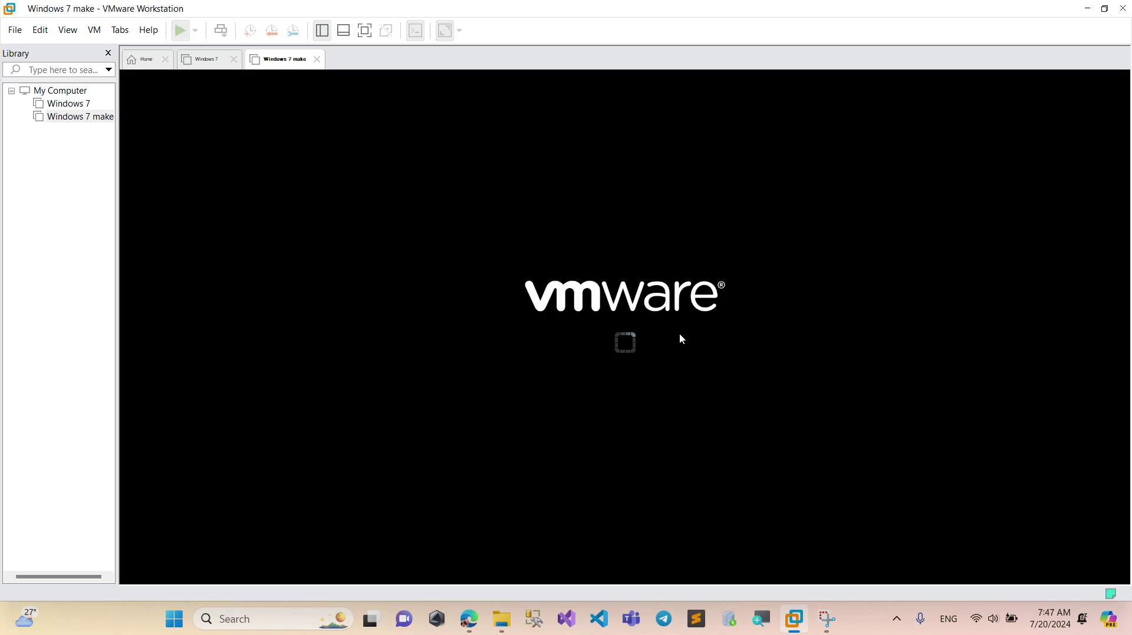
left_click(699, 397)
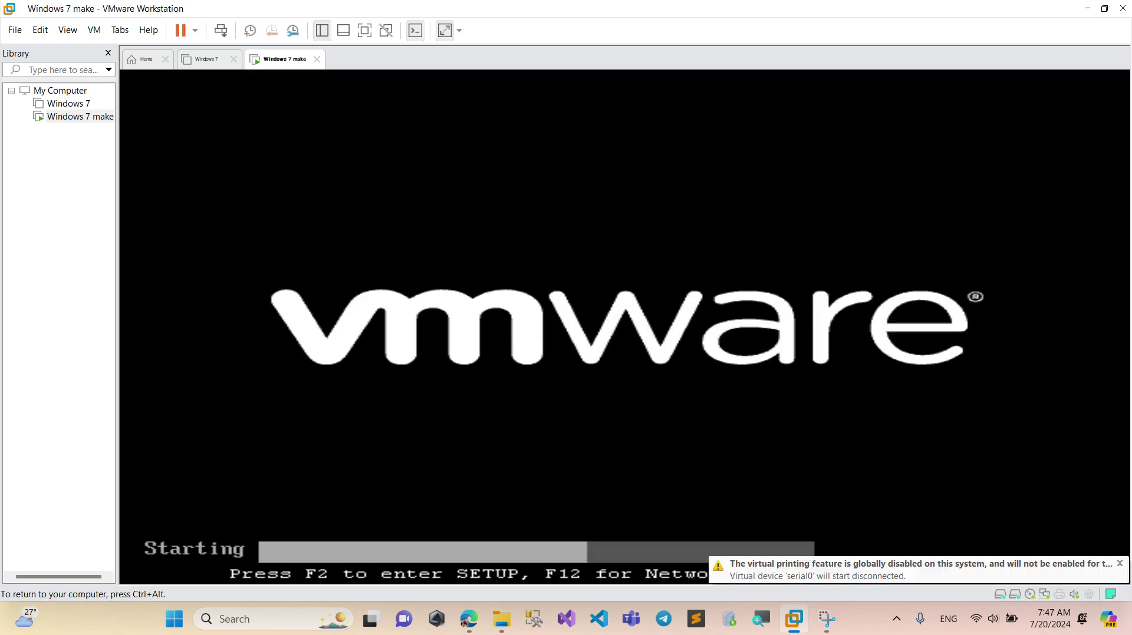
key("F2")
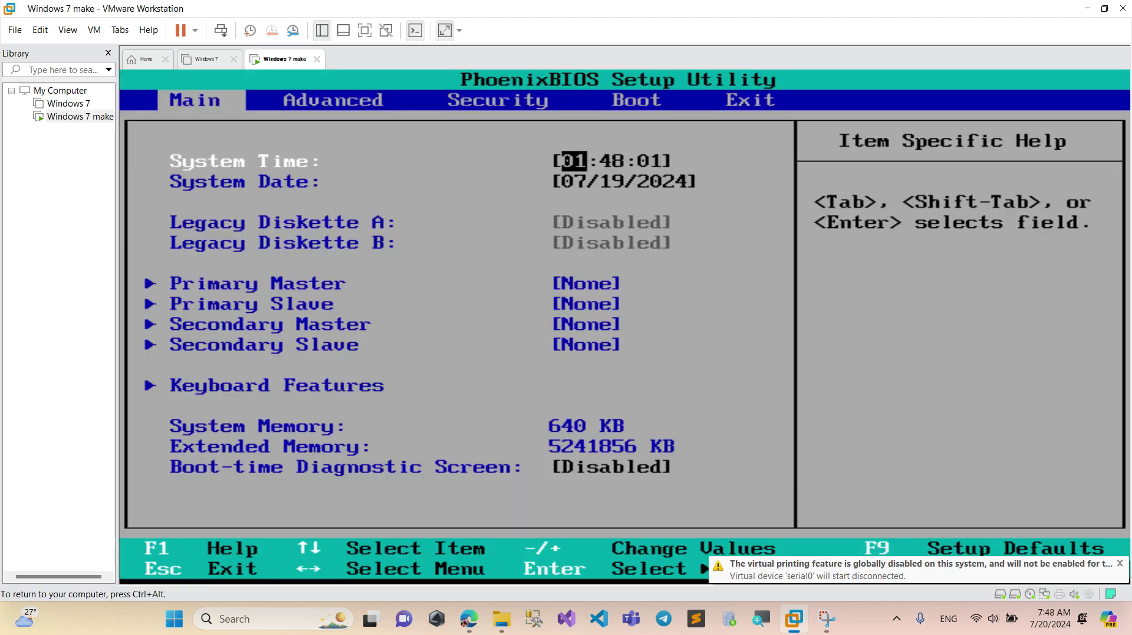